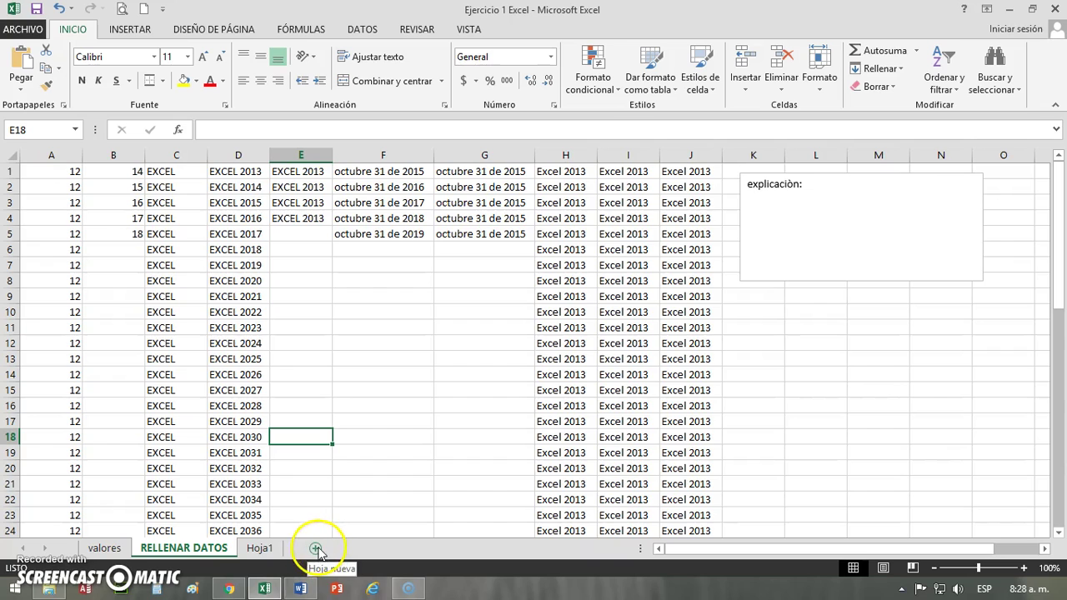
Rename the Hoja1 timetable sheet to Formatos.
click(260, 549)
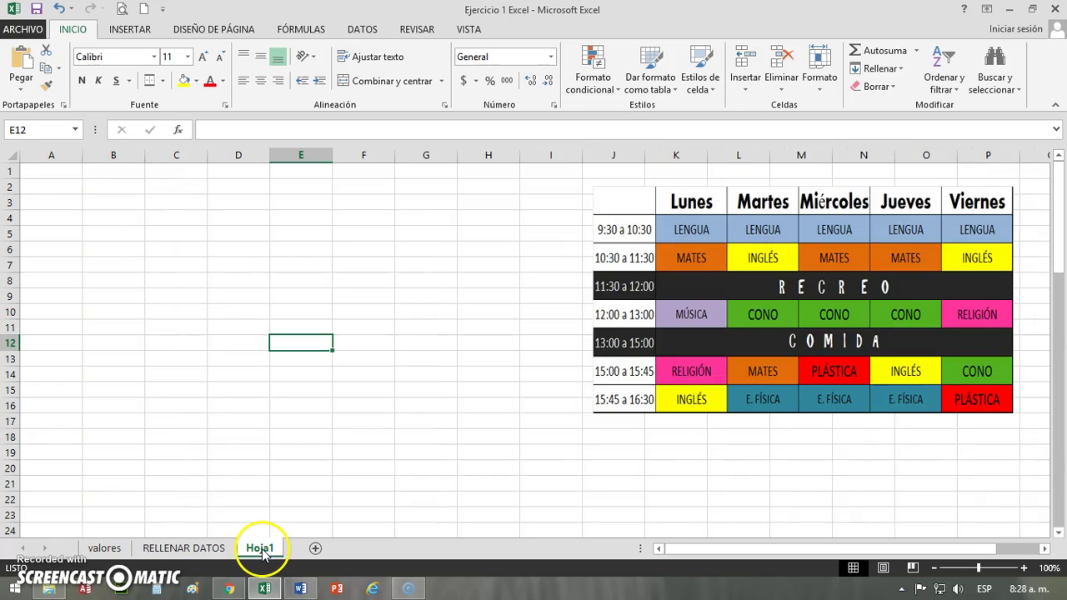
right_click(262, 550)
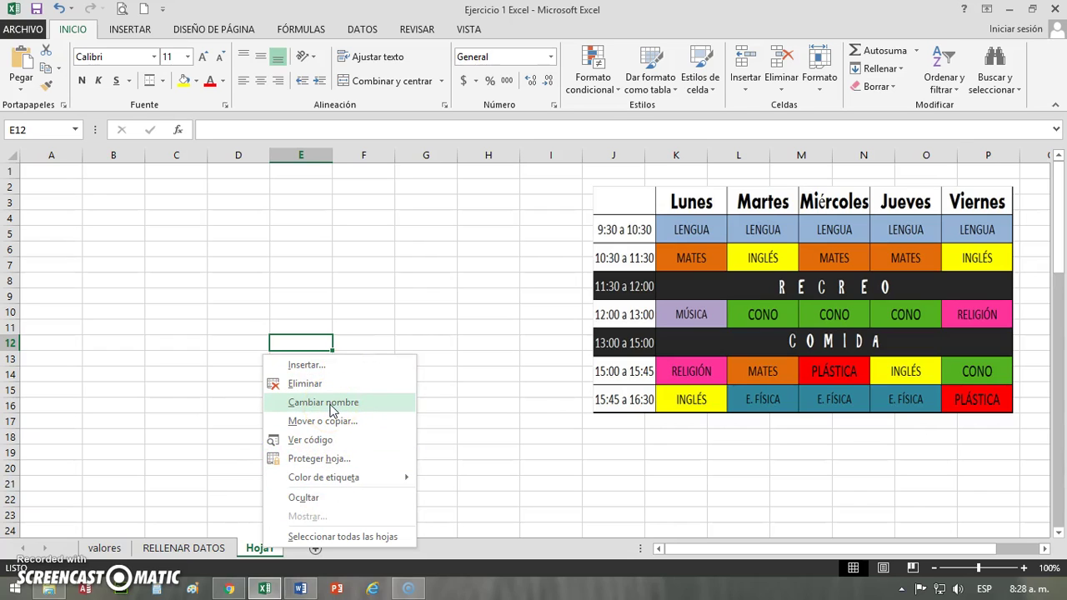
click(329, 403)
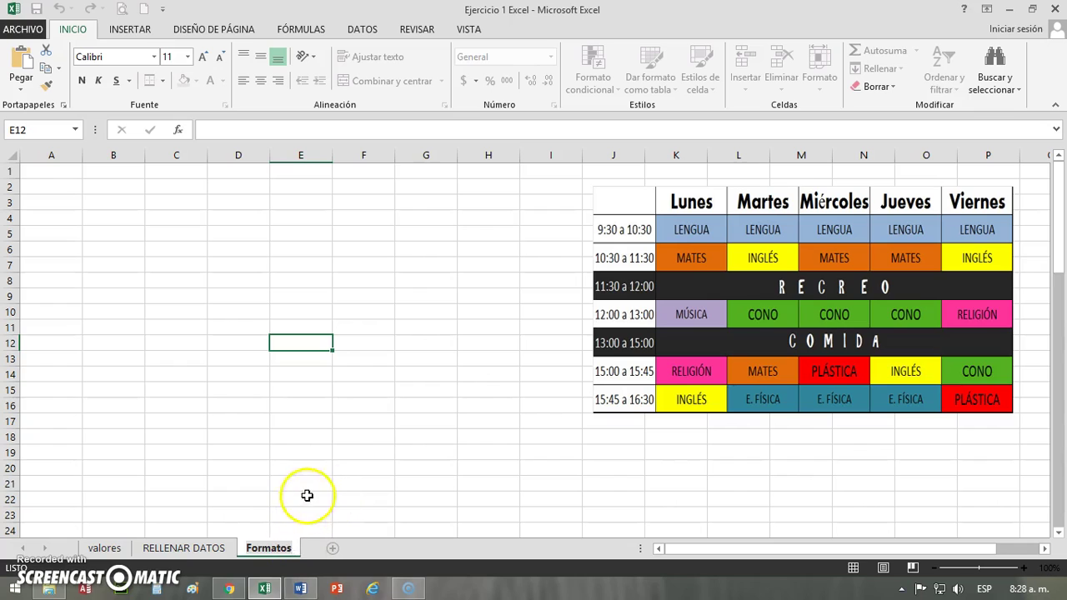
click(306, 496)
Colour the Formatos sheet tab blue.
right_click(277, 553)
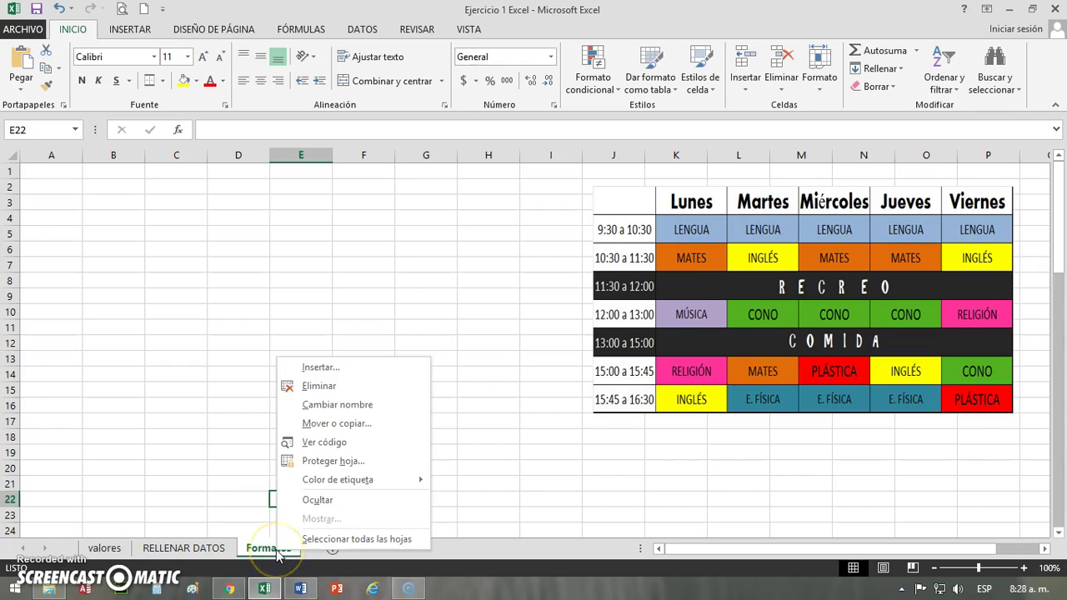
mouse_move(352, 481)
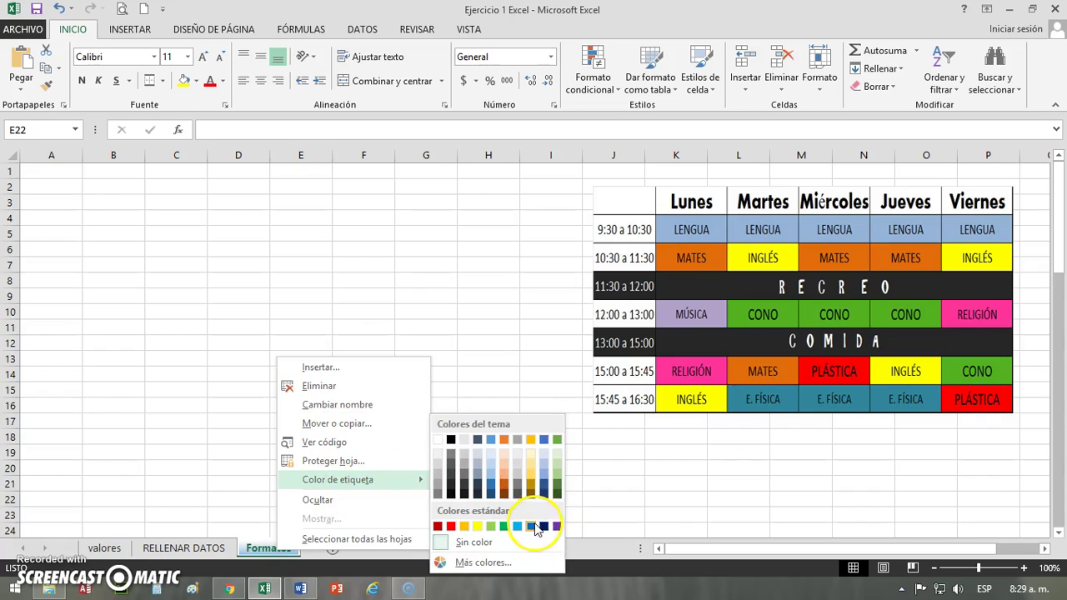
click(535, 530)
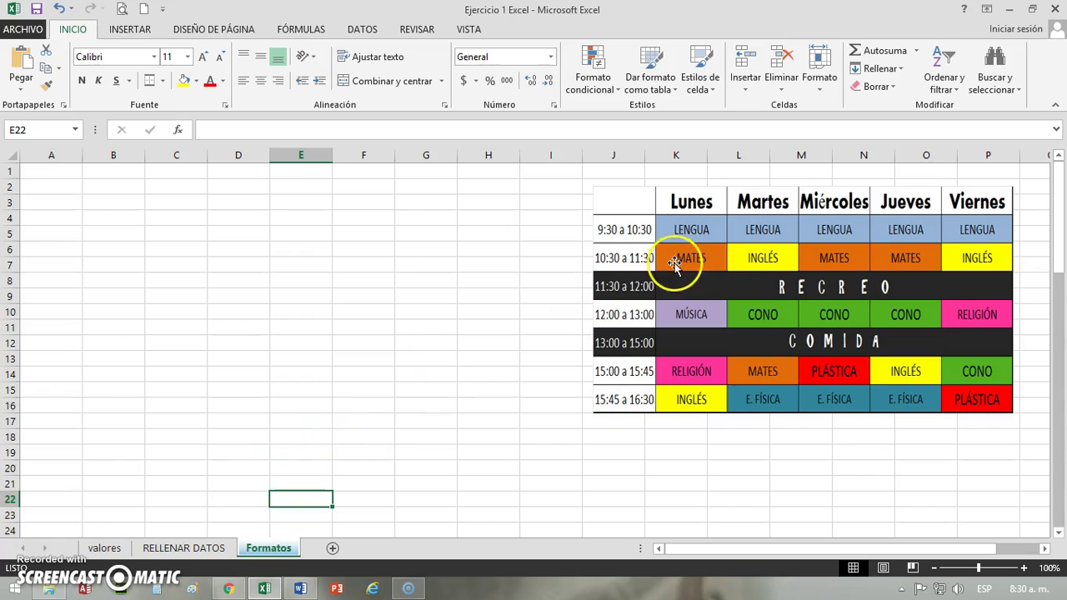
Nudge the timetable picture slightly left and down, then deselect it.
drag(769, 260, 742, 272)
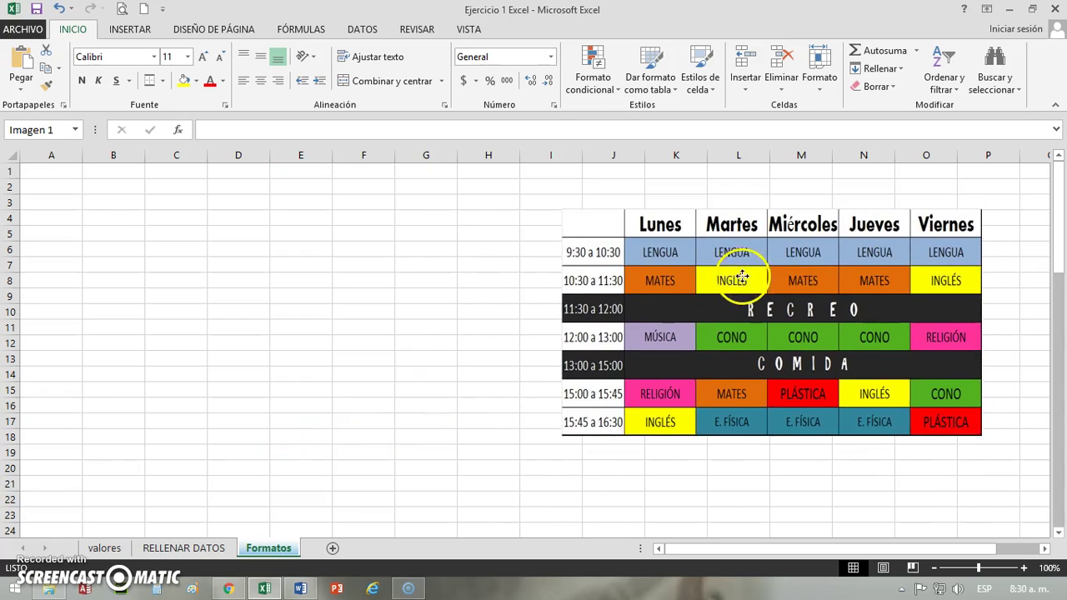
mouse_move(793, 270)
mouse_down()
mouse_move(789, 280)
mouse_move(803, 260)
mouse_up()
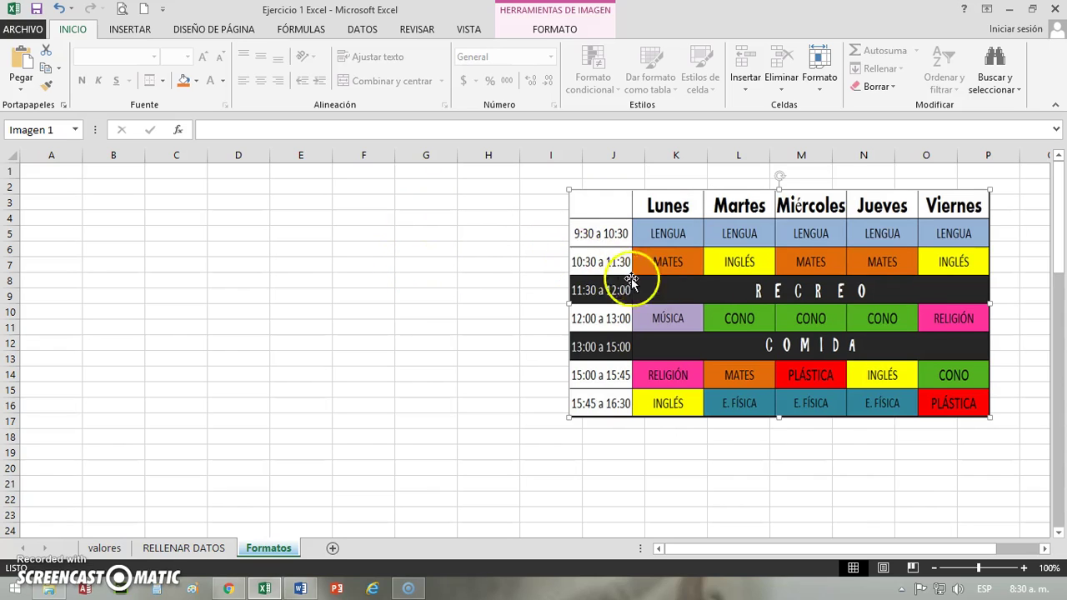
click(273, 279)
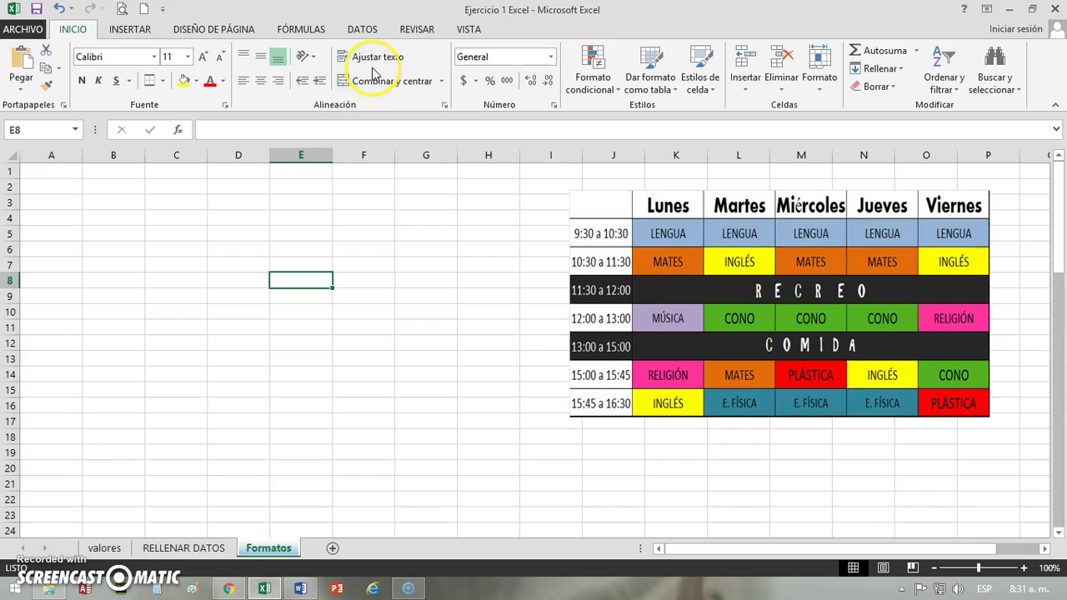
Glance at the merge options without choosing one, then select cell C3 in the empty area.
click(441, 81)
click(442, 81)
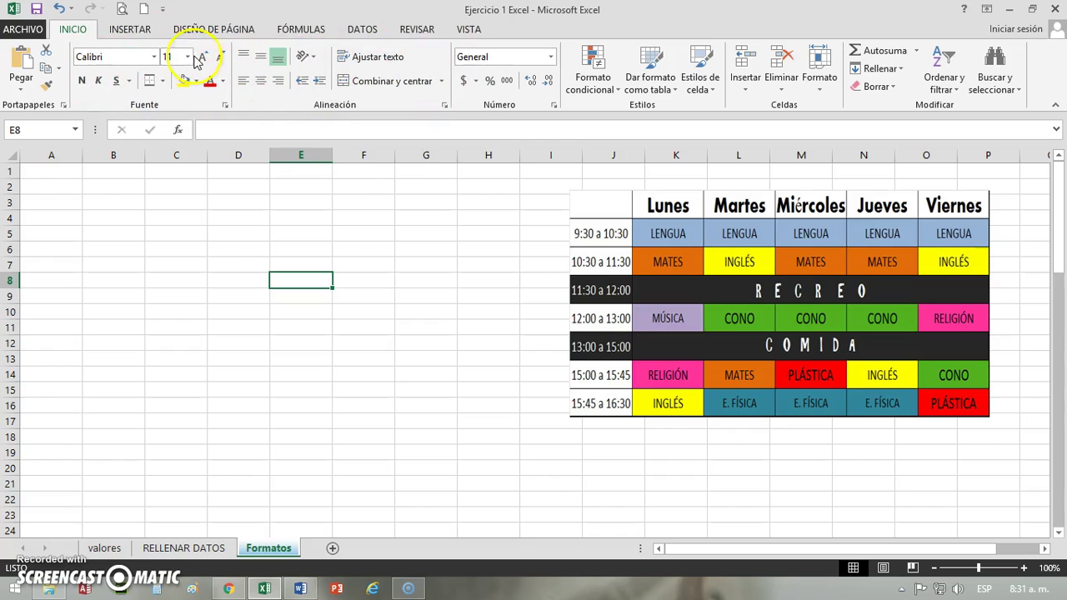
click(112, 188)
click(153, 200)
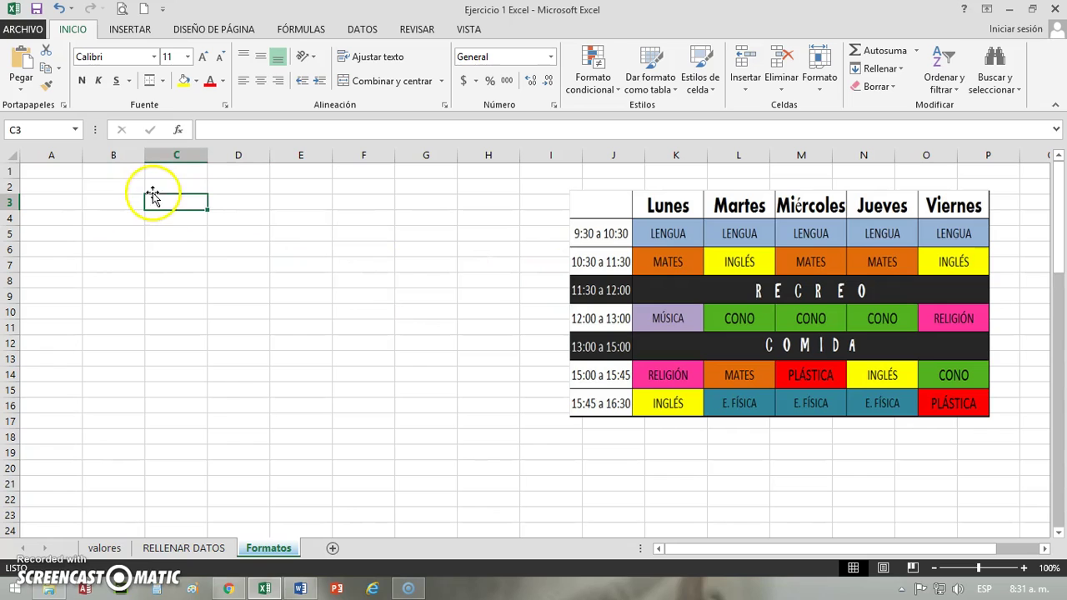
Set the border line colour to red and the line style to thin solid.
click(163, 82)
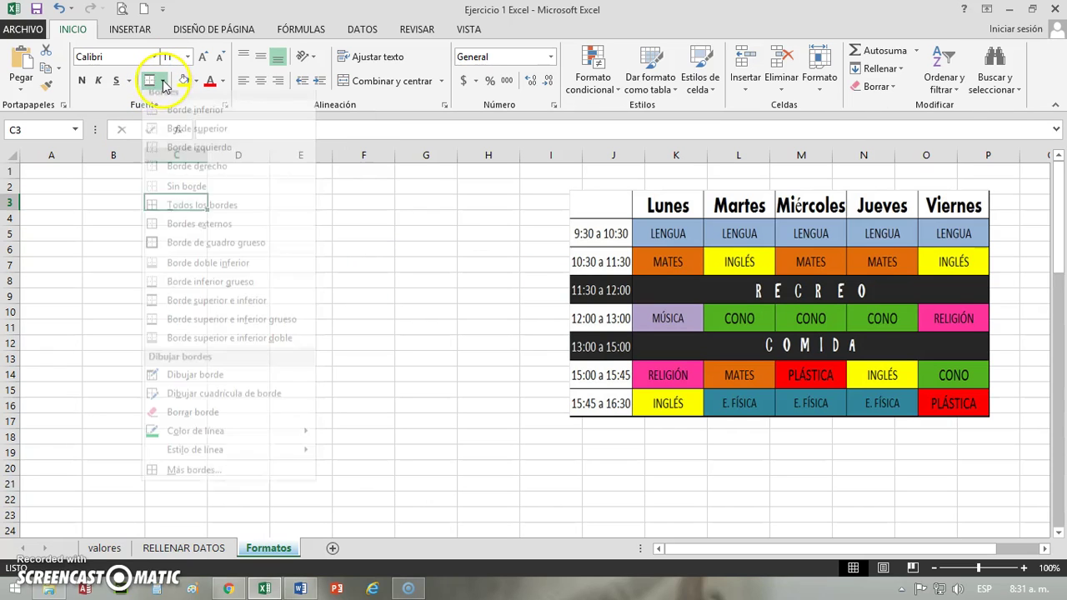
mouse_move(209, 459)
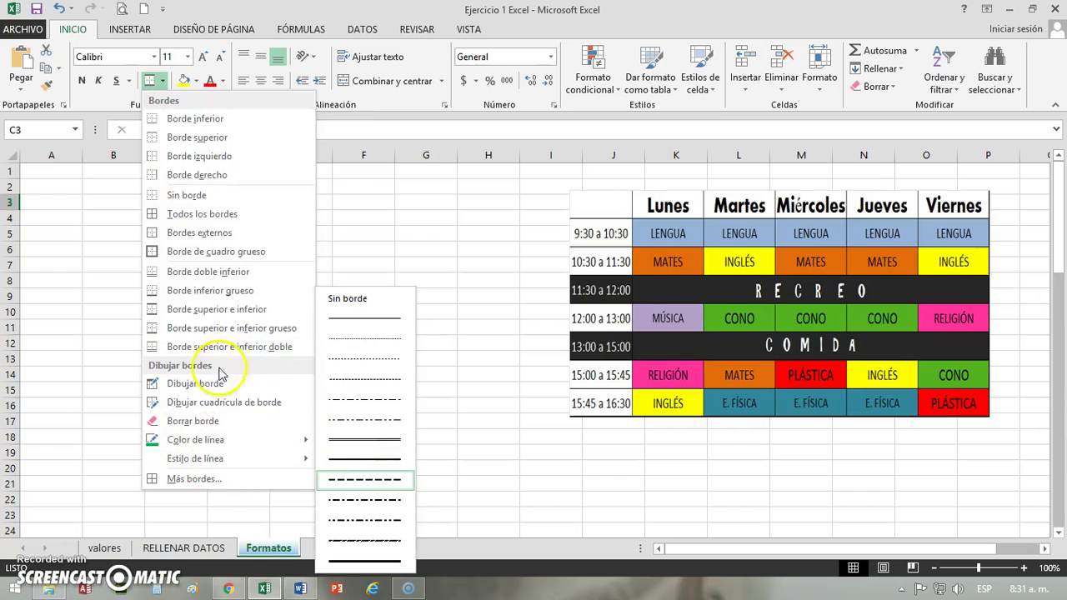
click(28, 541)
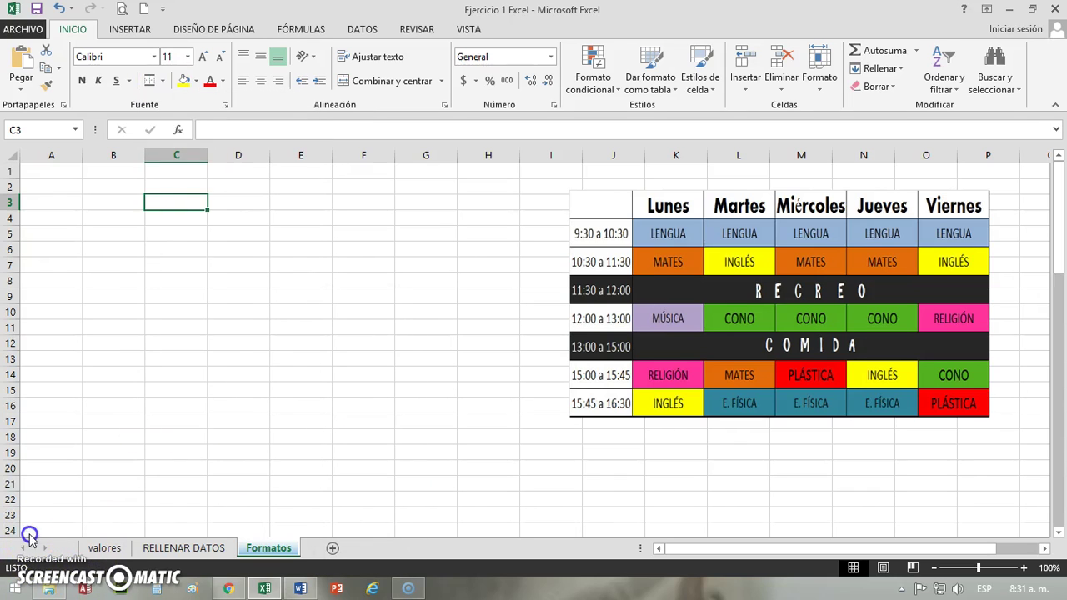
click(161, 82)
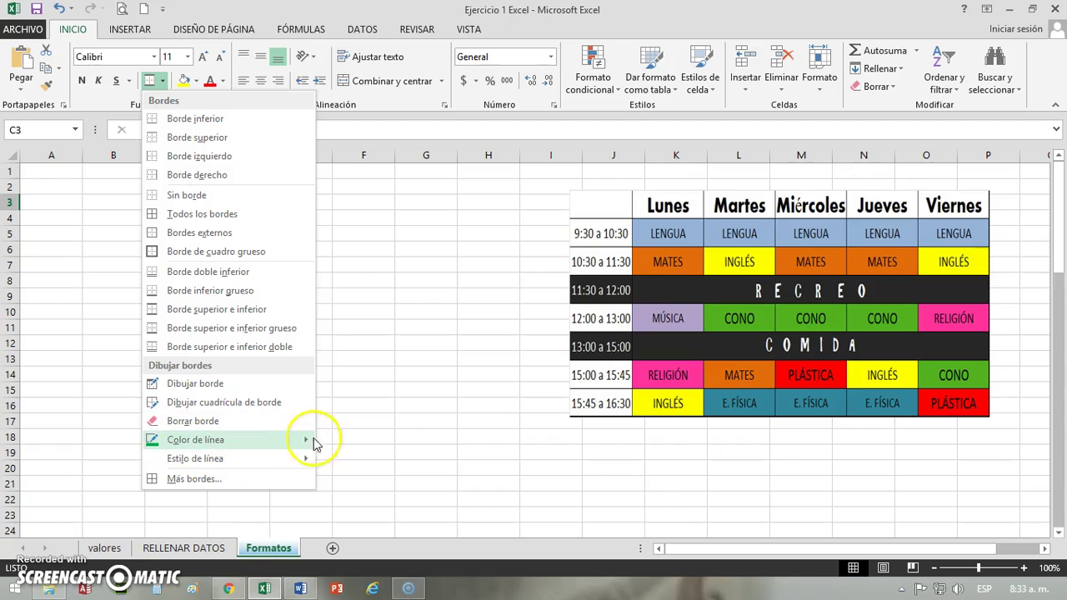
mouse_move(305, 448)
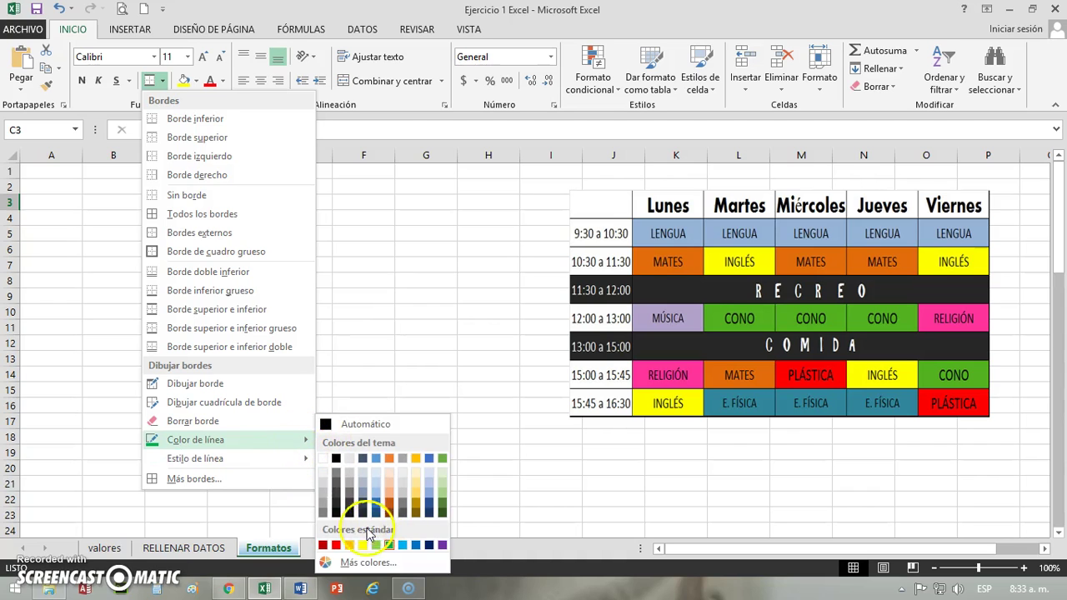
click(335, 546)
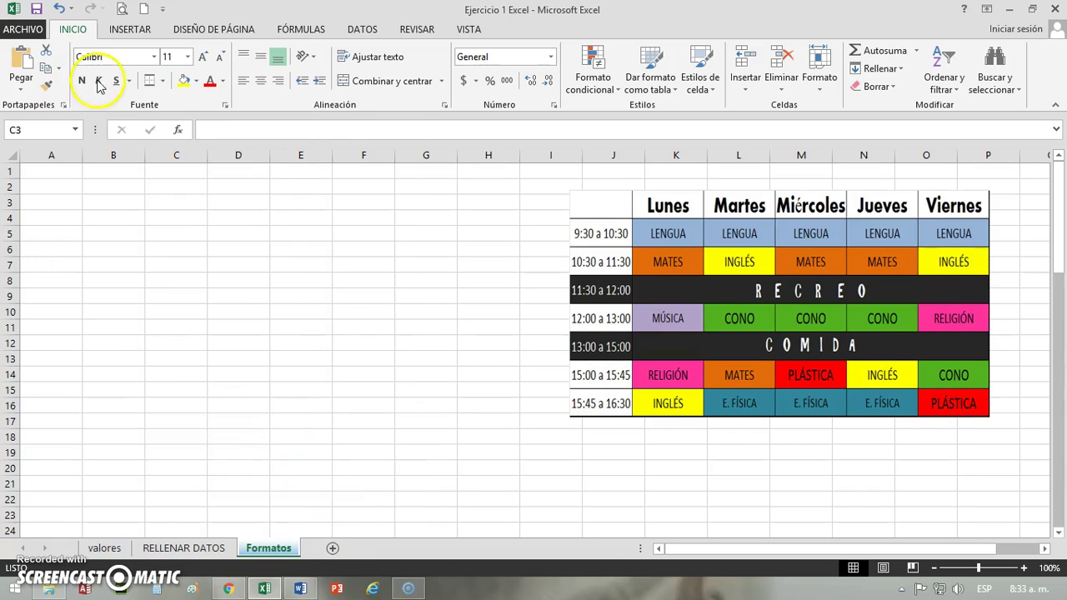
click(162, 80)
mouse_move(250, 458)
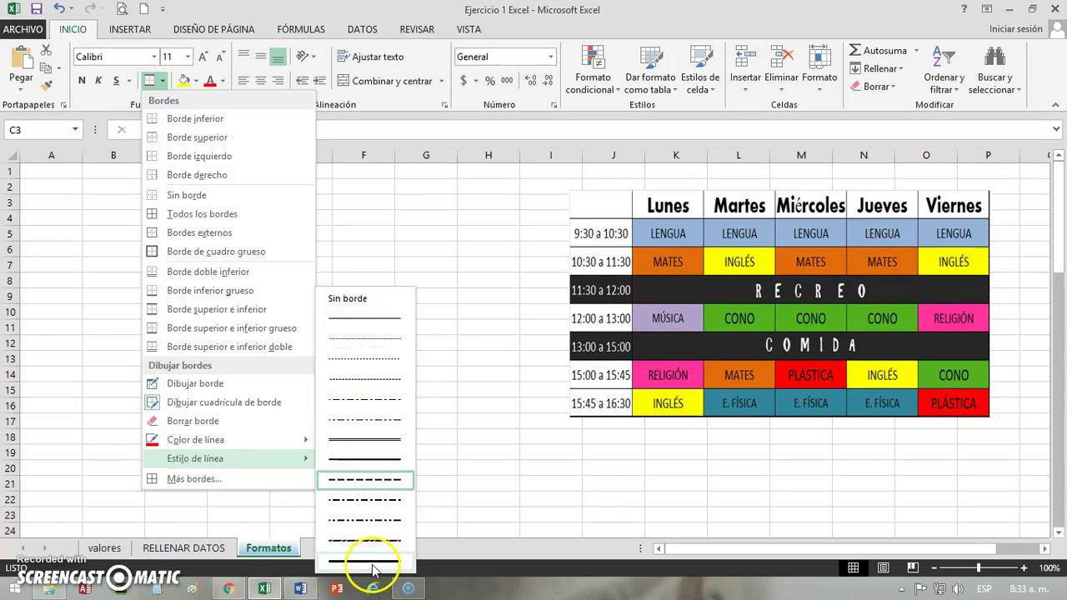
click(355, 325)
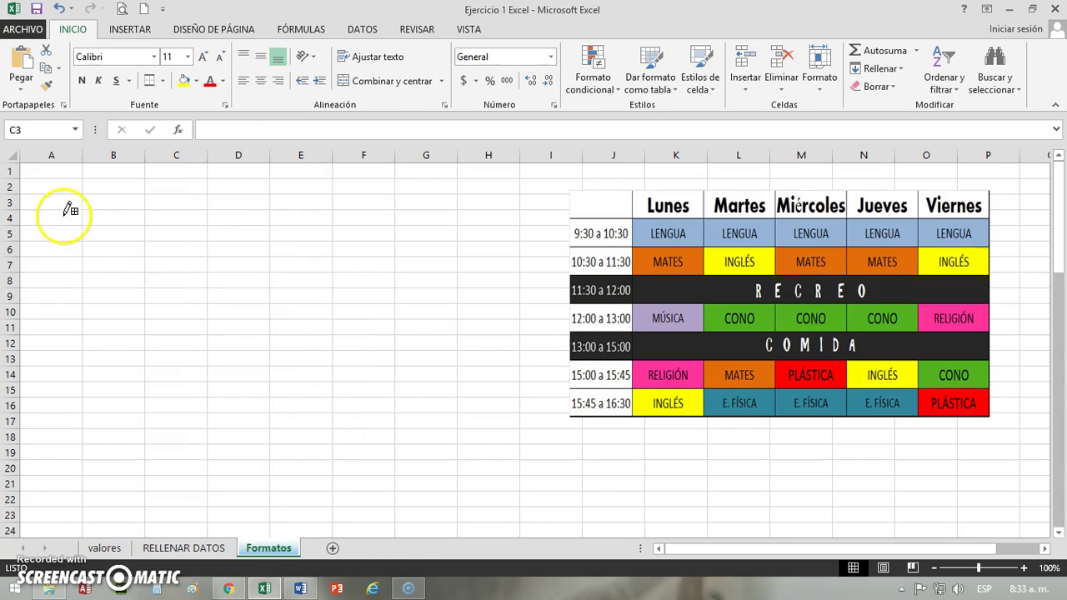
Draw a red border grid over B5:F13 and a red outline around B15:F22.
drag(88, 227, 345, 362)
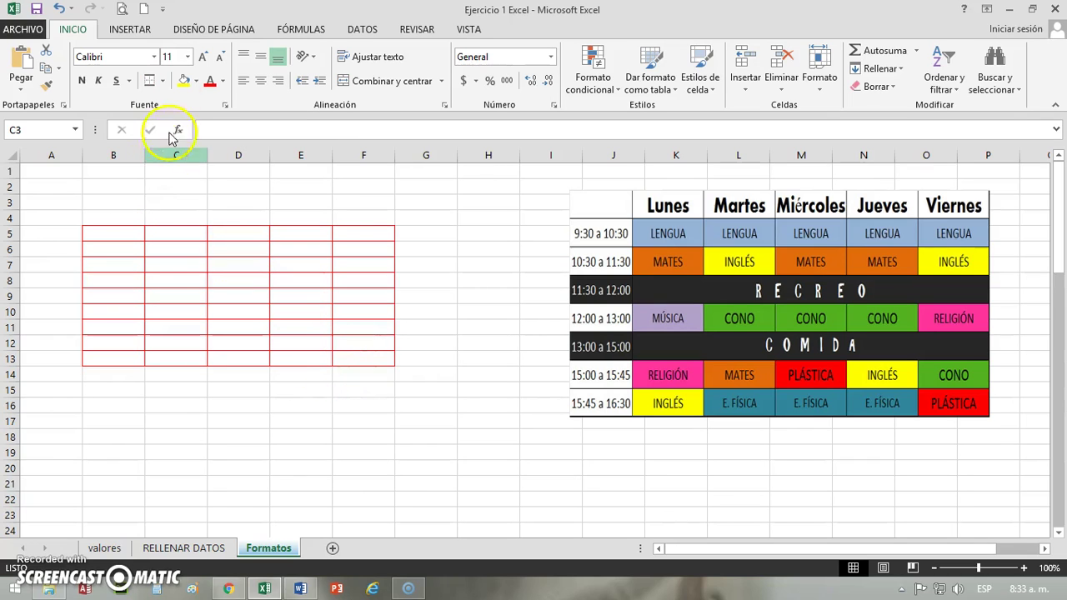
click(161, 80)
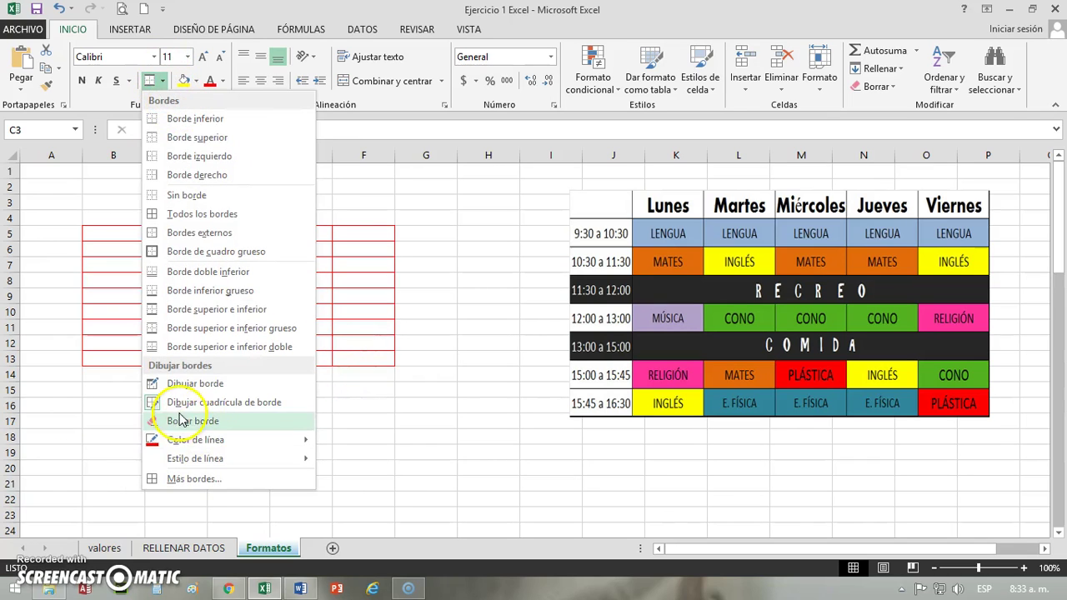
click(190, 384)
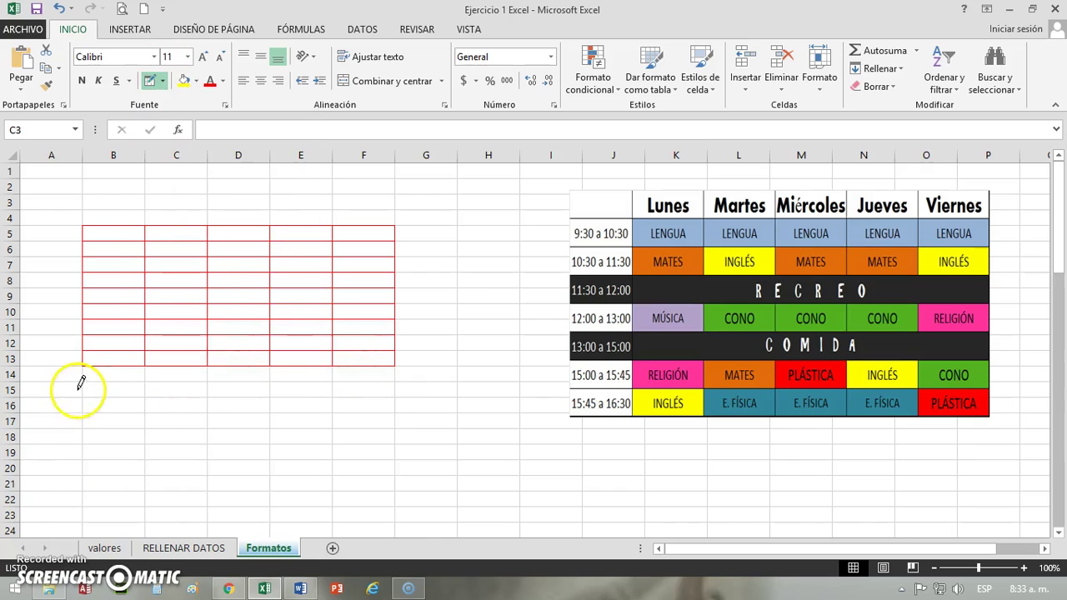
drag(84, 383, 393, 488)
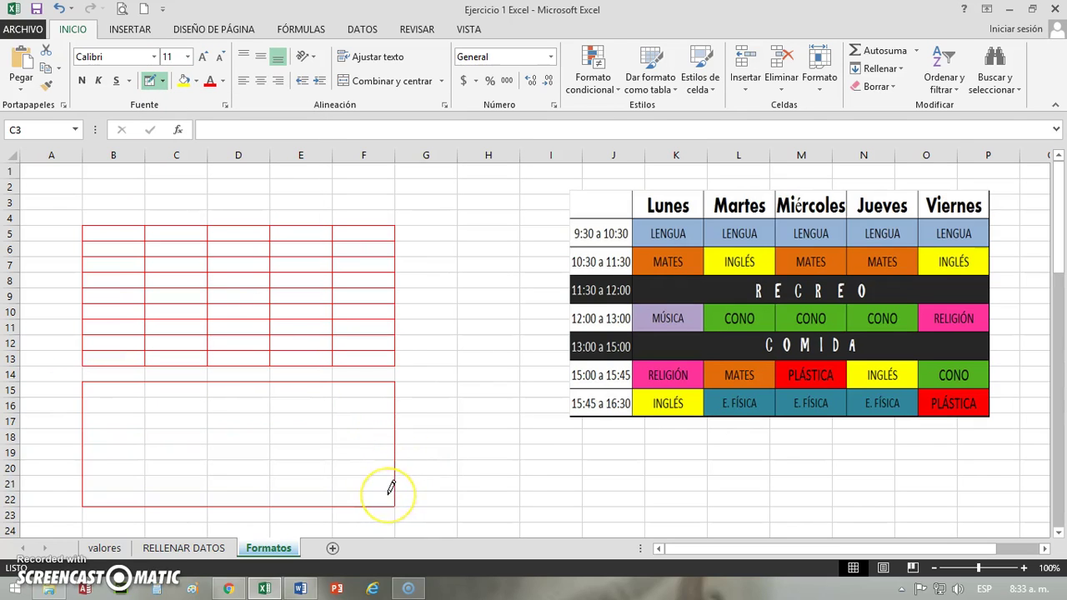
Draw a red bordered grid over H16:M23 with Dibujar cuadrícula de borde.
click(163, 81)
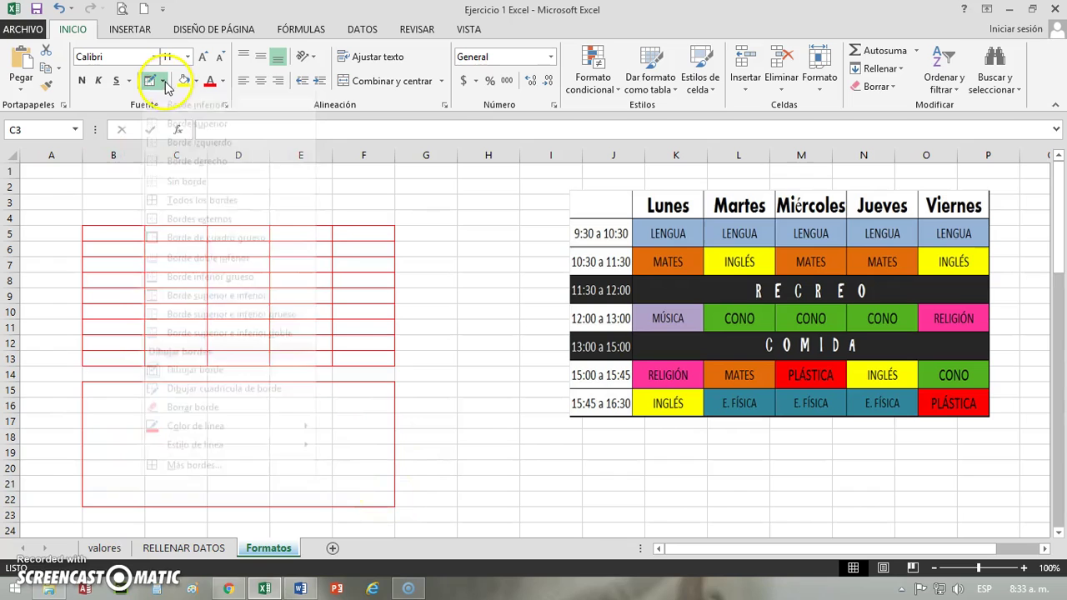
mouse_move(194, 459)
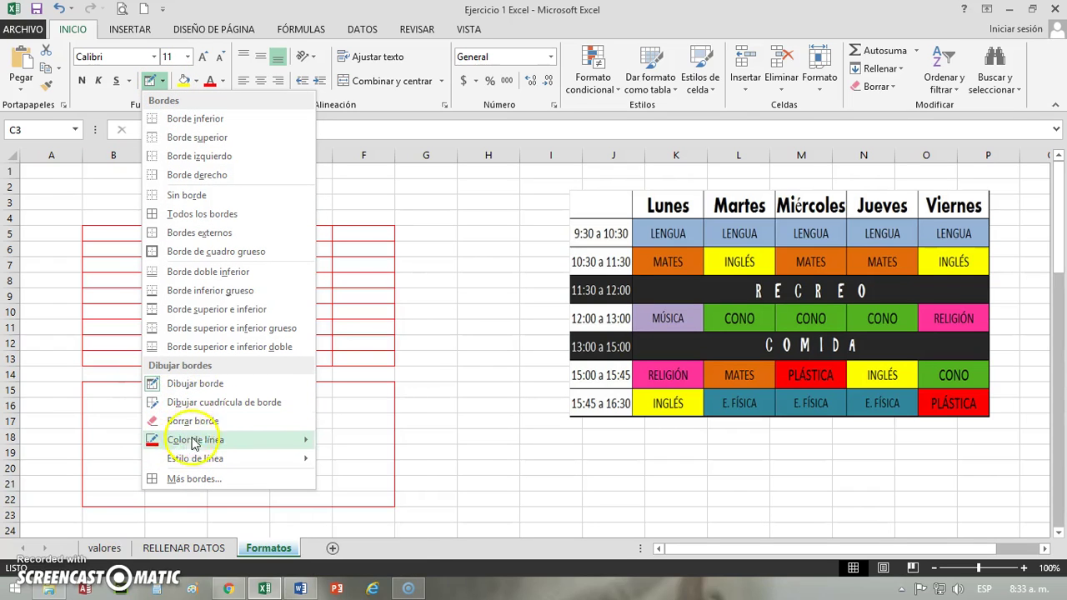
mouse_move(180, 439)
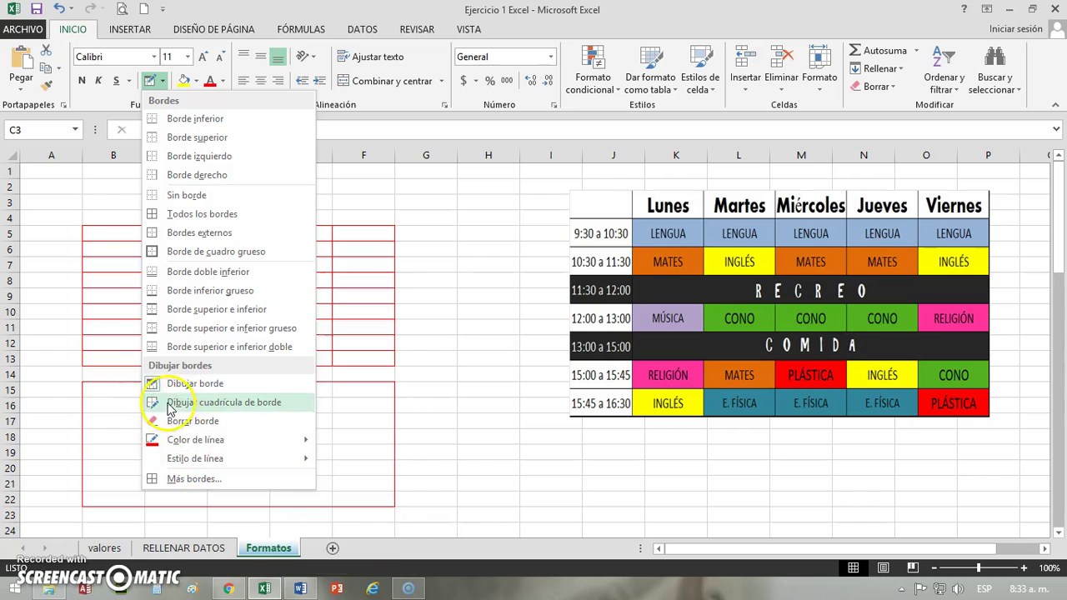
click(179, 402)
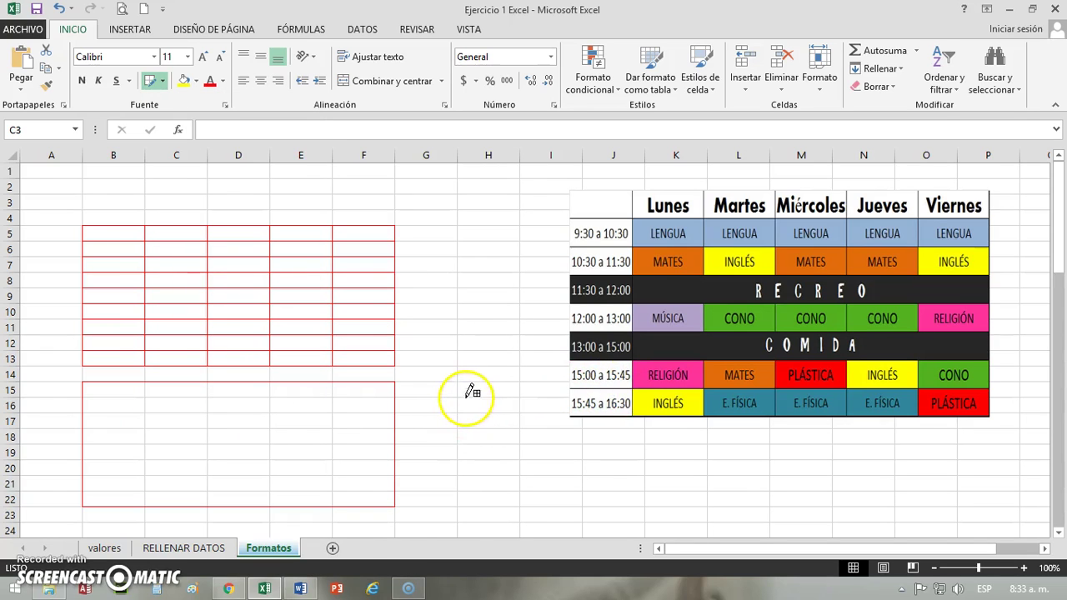
drag(466, 399, 774, 510)
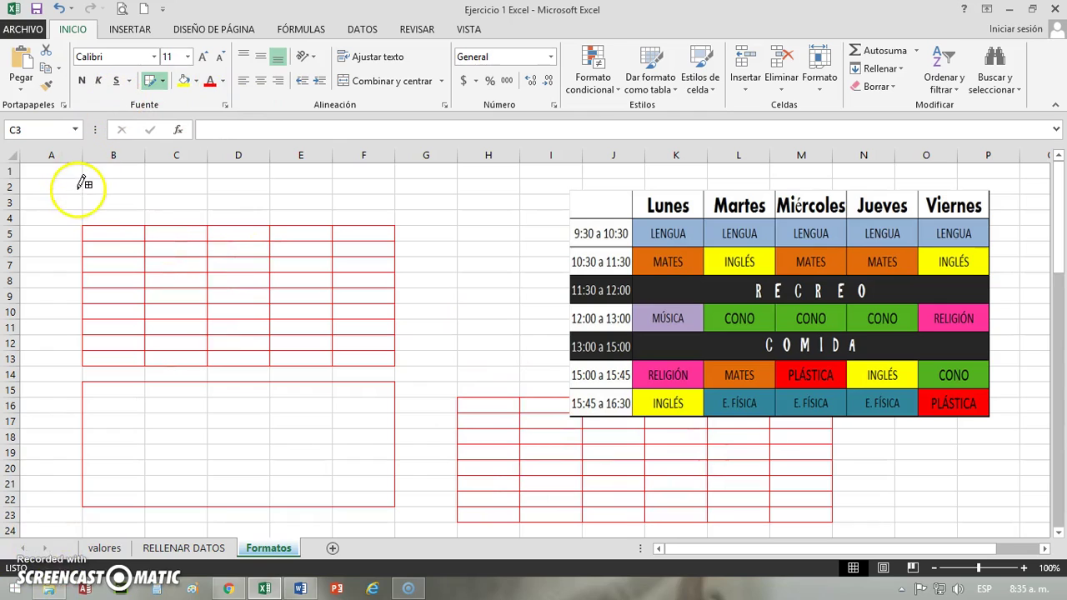
Stop border drawing and type day names into B2 and C2, toggling Caps Lock along the way.
key(Escape)
click(122, 187)
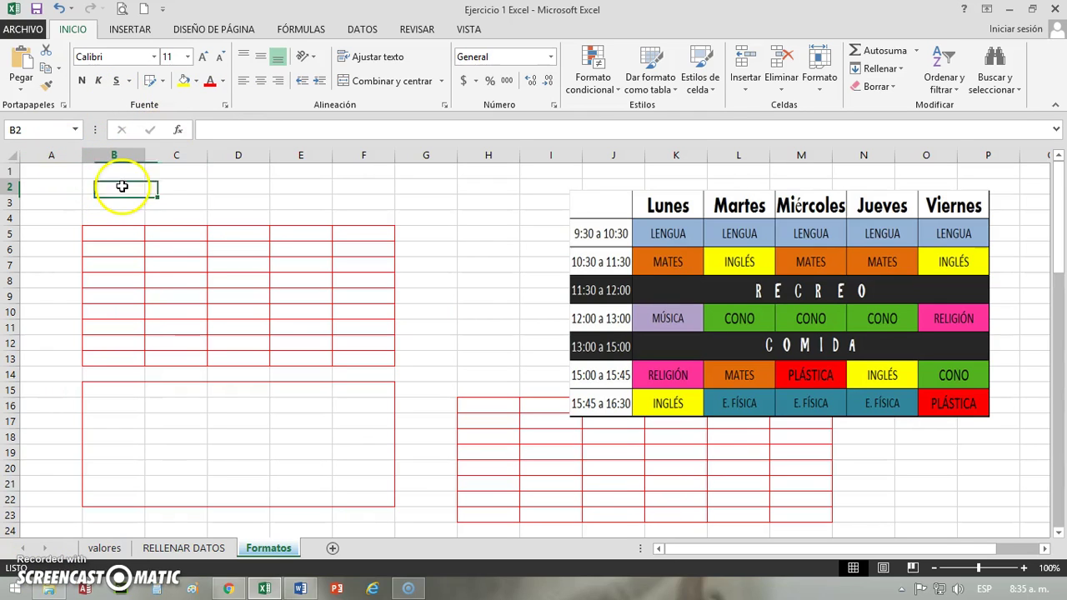
text(I)
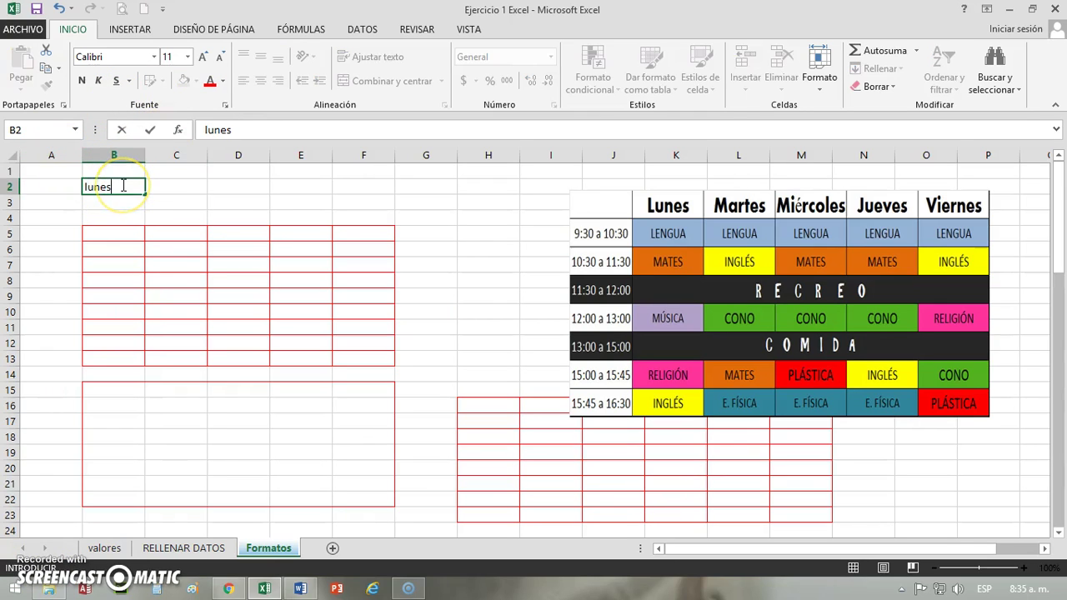
key(Caps_Lock)
text(MARTES)
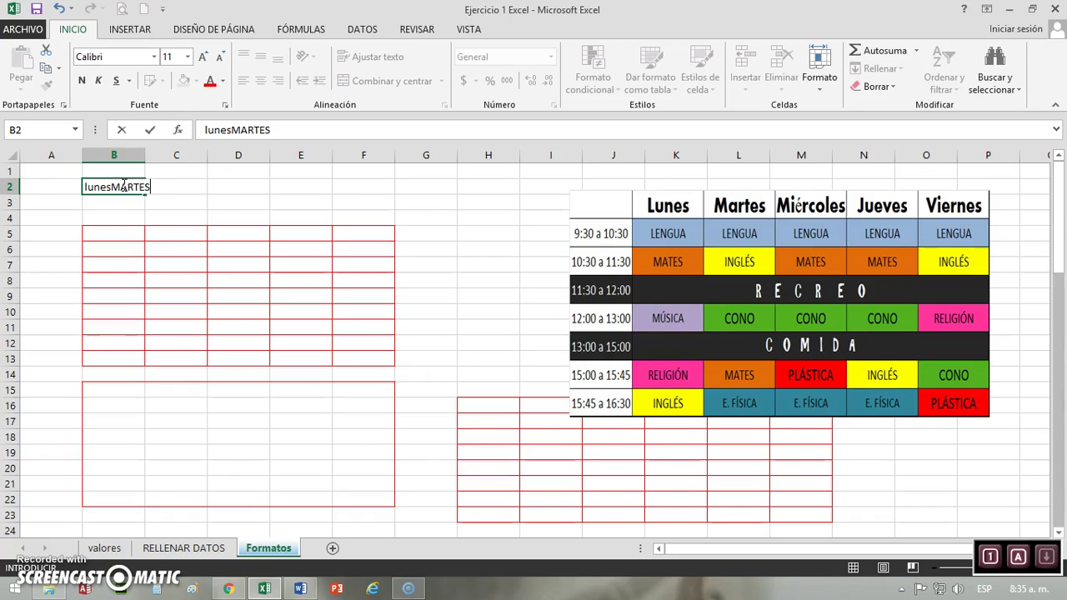
key(BackSpace)
key(BackSpace)
key(BackSpace)
key(BackSpace)
key(BackSpace)
key(BackSpace)
key(Tab)
text(MART)
key(Caps_Lock)
text(ESmiercoles)
key(Return)
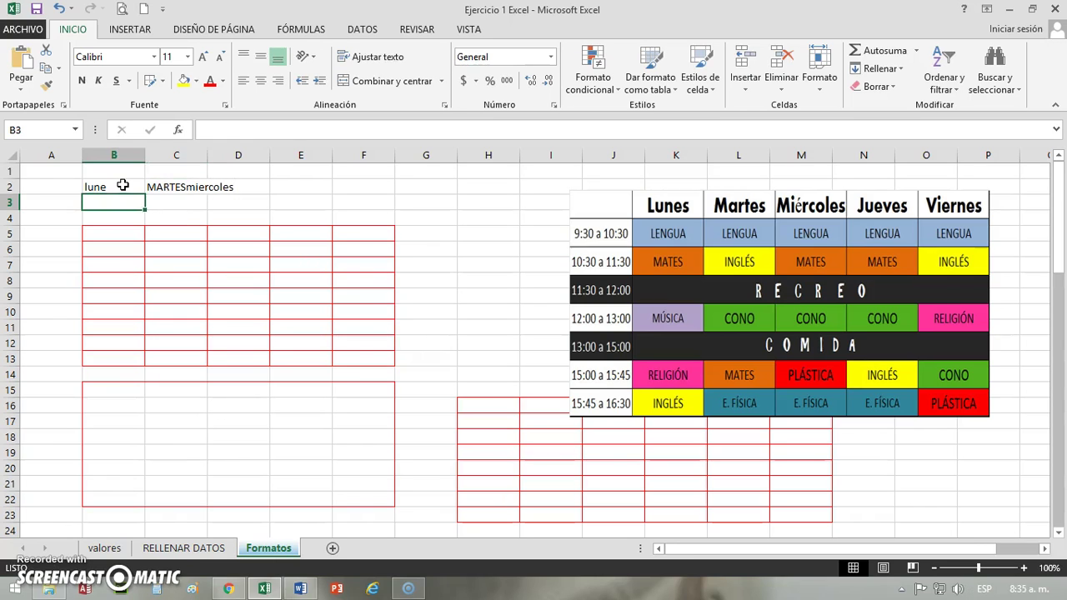
Correct the entries so C2 reads MARTES and B2 reads lunes.
click(173, 189)
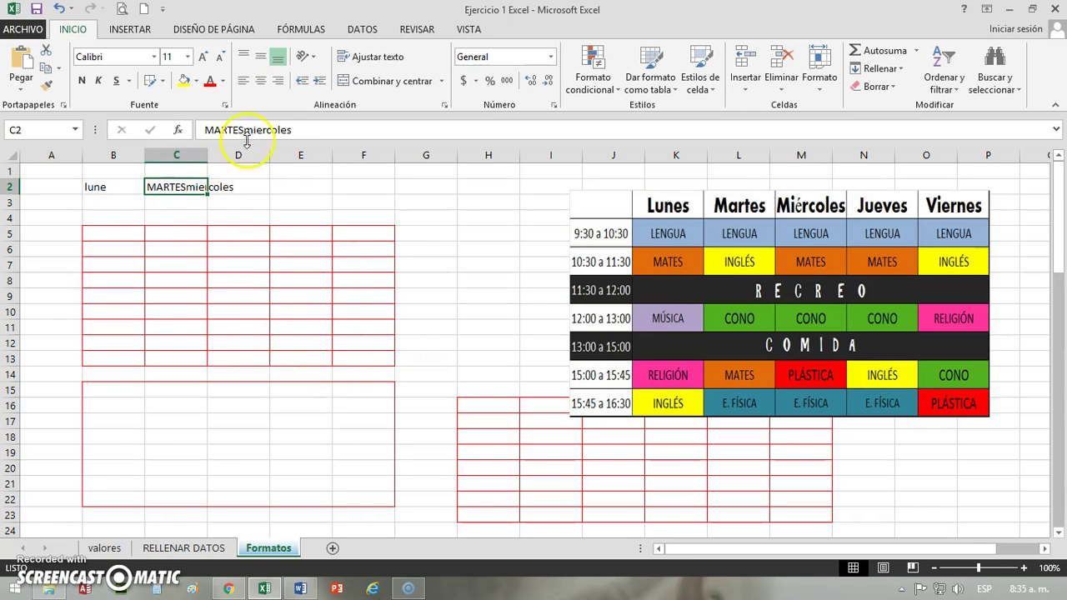
drag(244, 131, 291, 131)
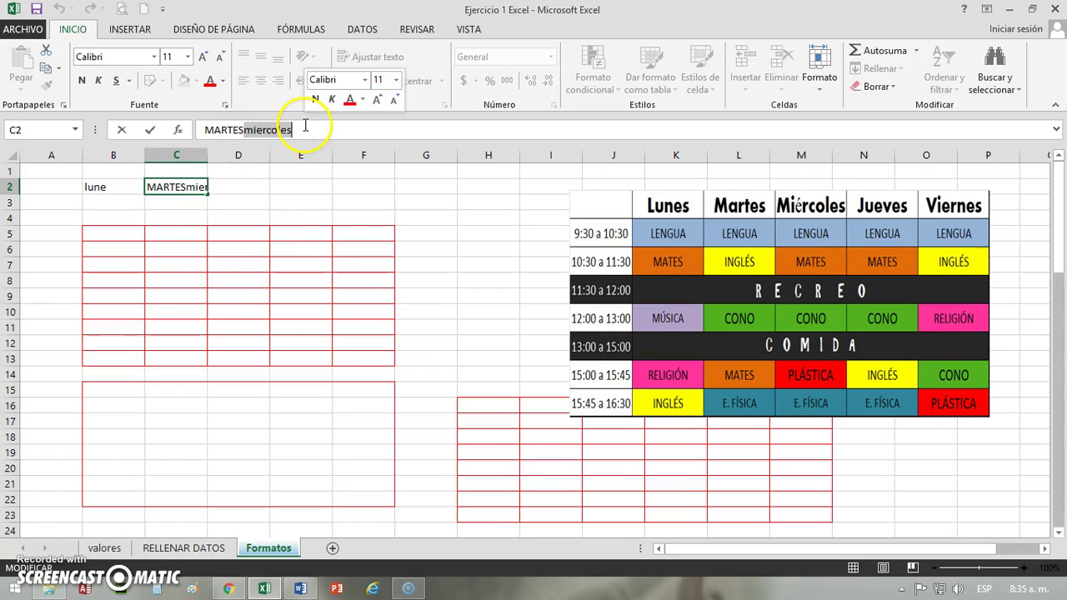
key(BackSpace)
click(299, 202)
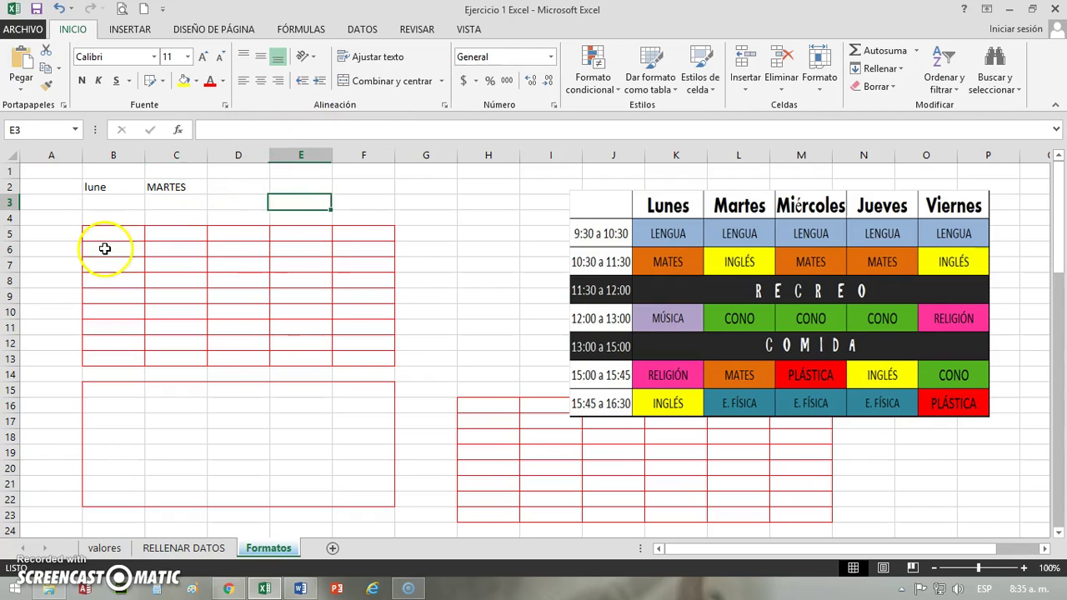
click(106, 185)
text(s)
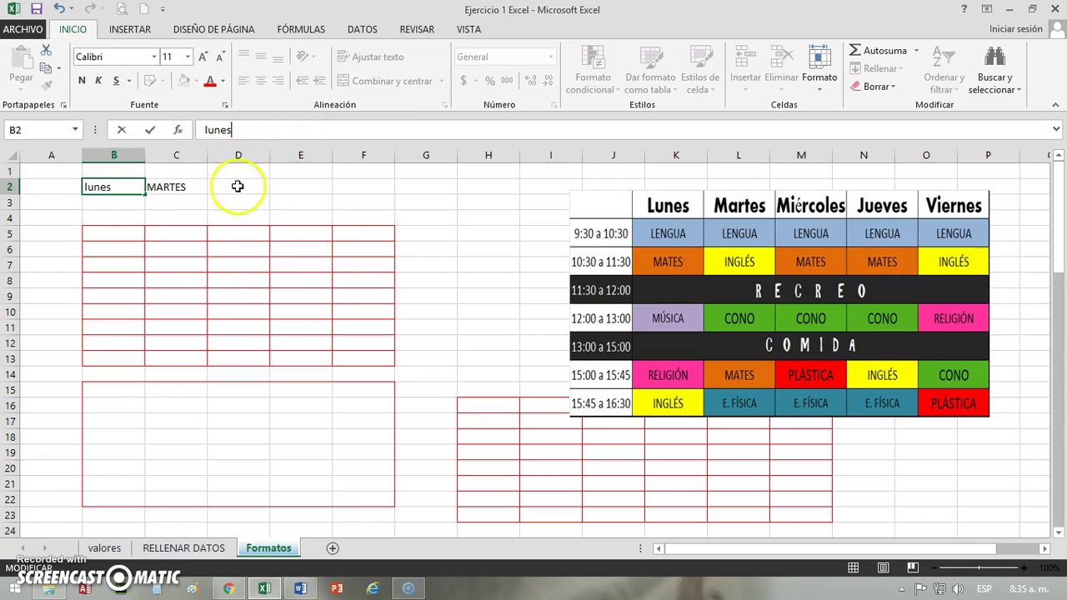
click(194, 221)
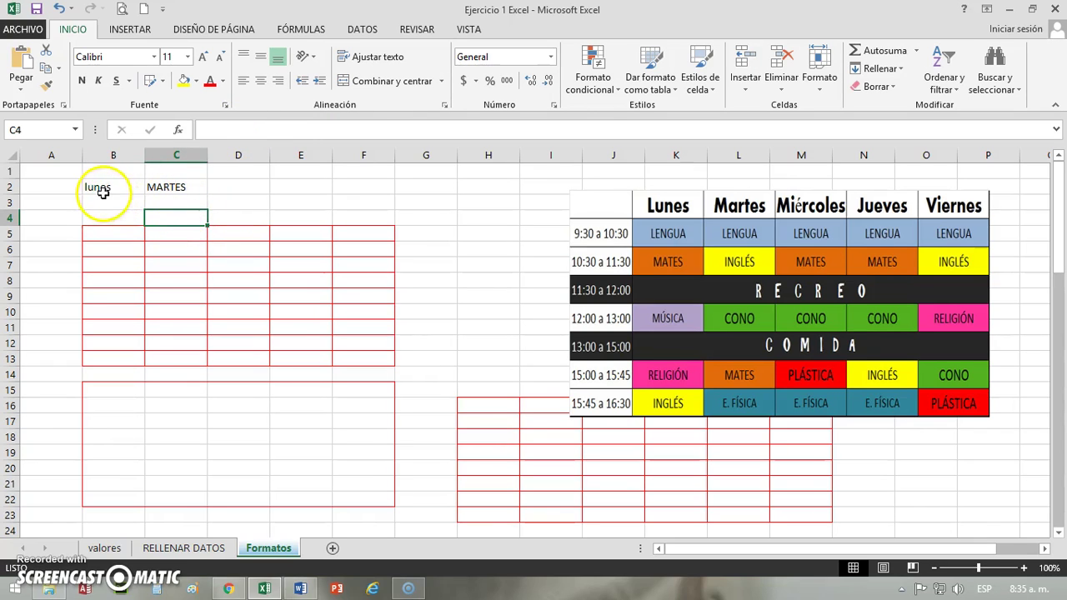
drag(95, 186, 152, 187)
click(421, 249)
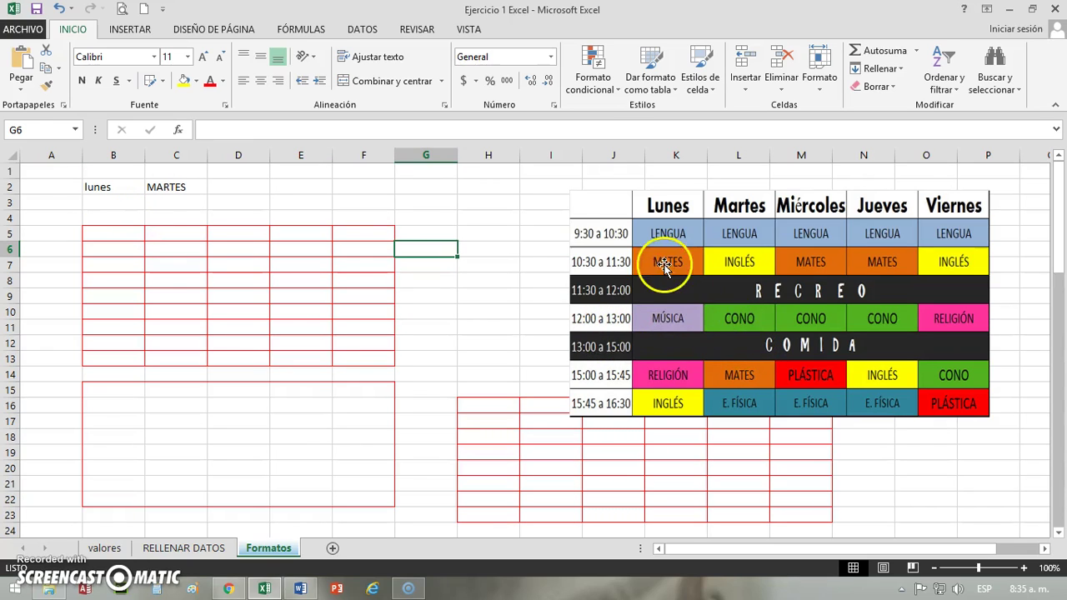
Draw a light-blue border grid over B2:F4.
click(163, 81)
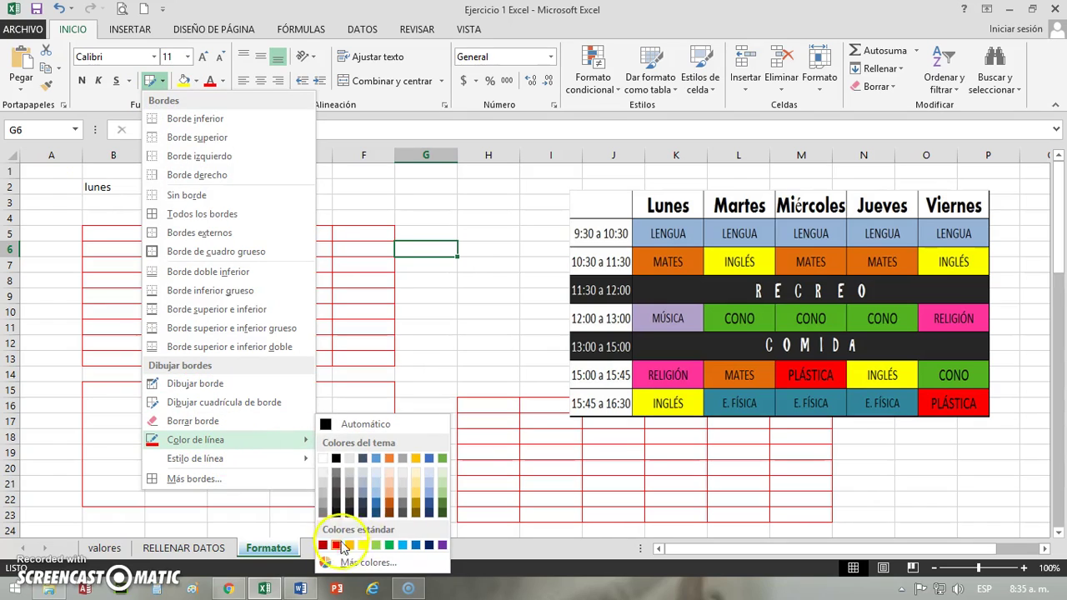
click(403, 546)
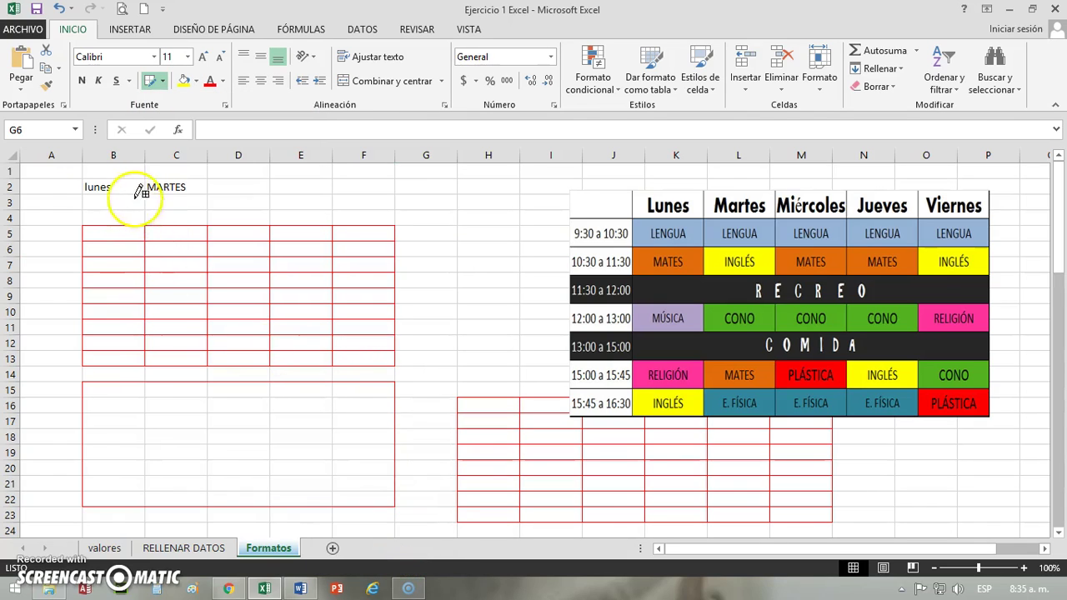
drag(88, 175, 358, 218)
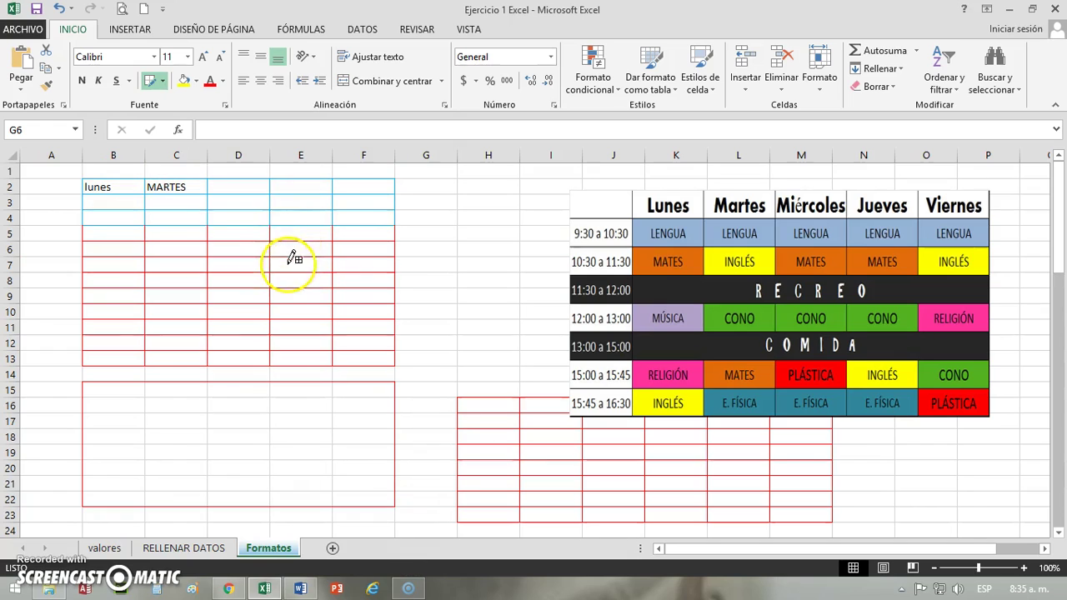
click(161, 81)
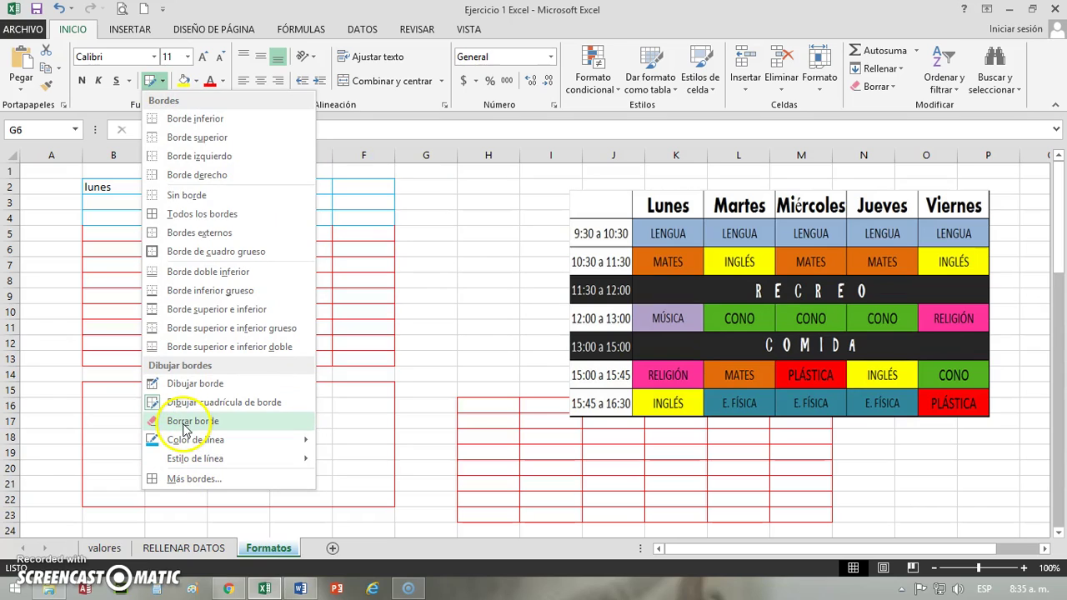
Erase the light-blue borders on B2:F4 and the red borders down columns C and E.
click(172, 423)
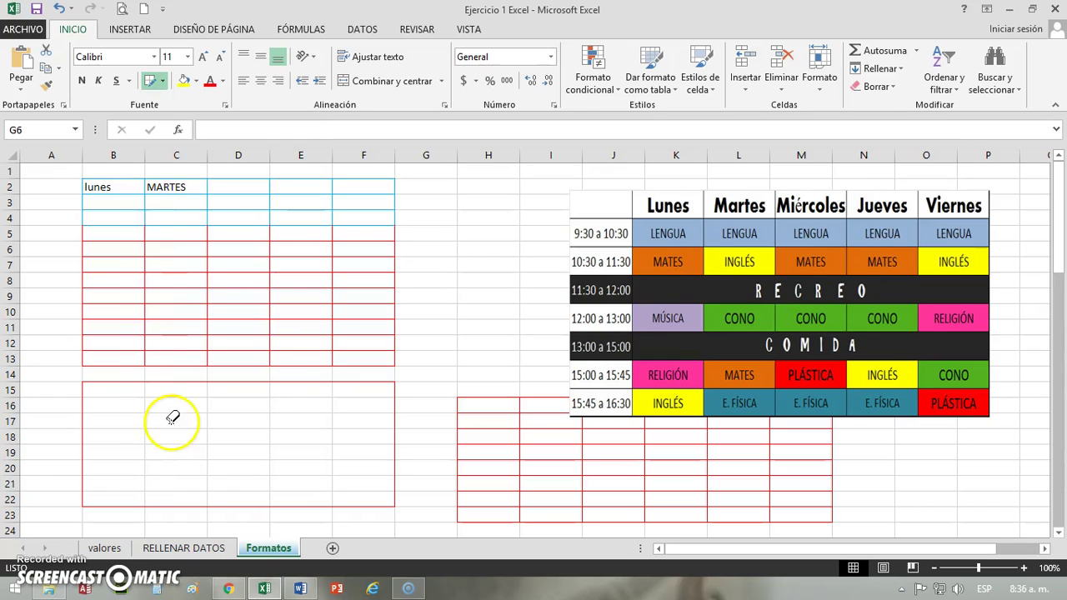
drag(239, 180, 239, 359)
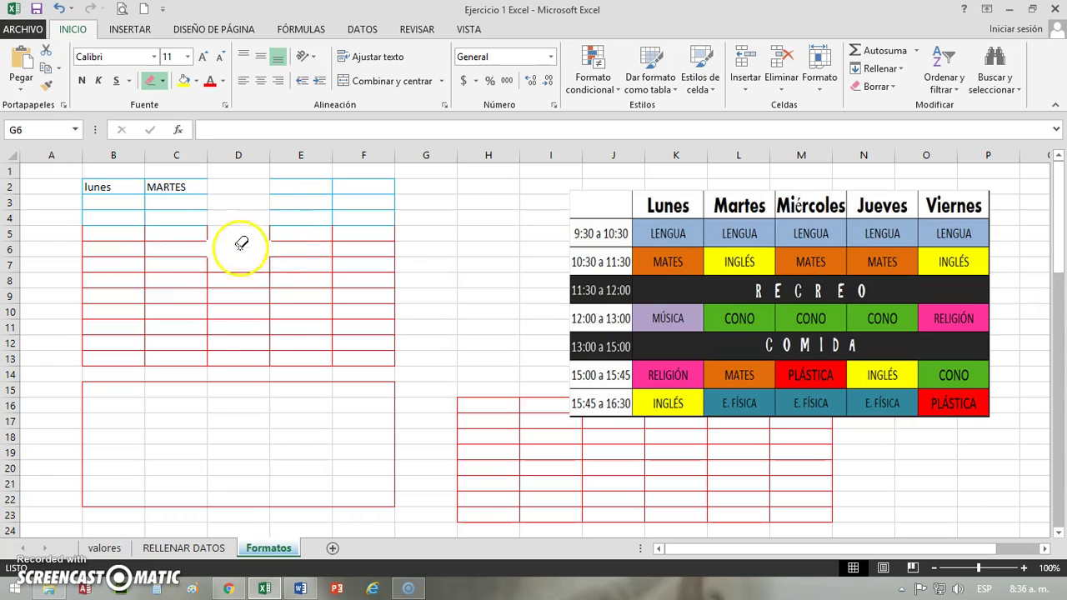
drag(161, 231, 168, 348)
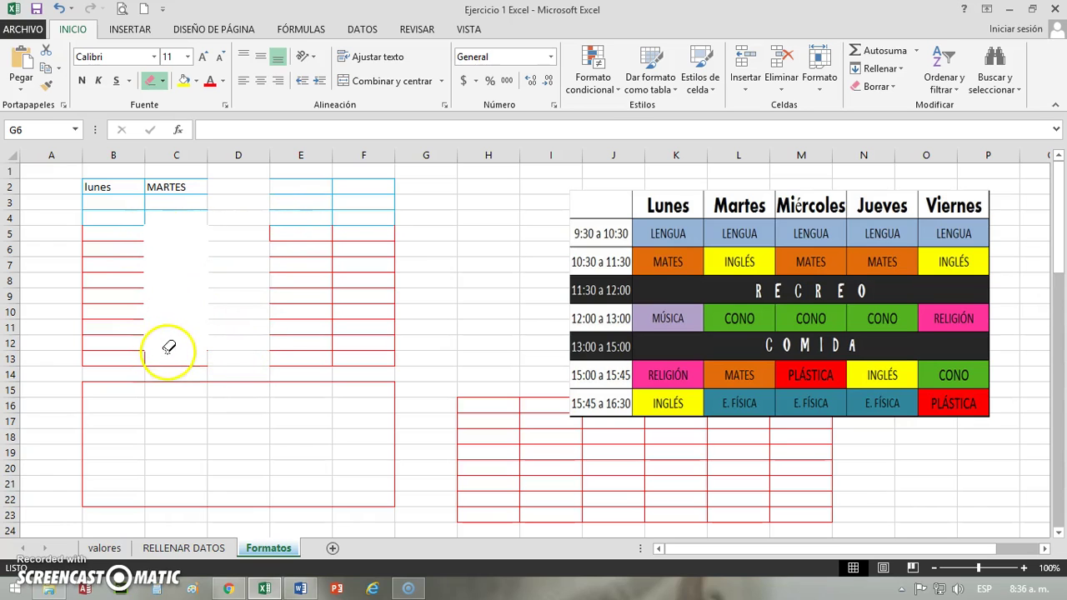
drag(295, 212, 298, 356)
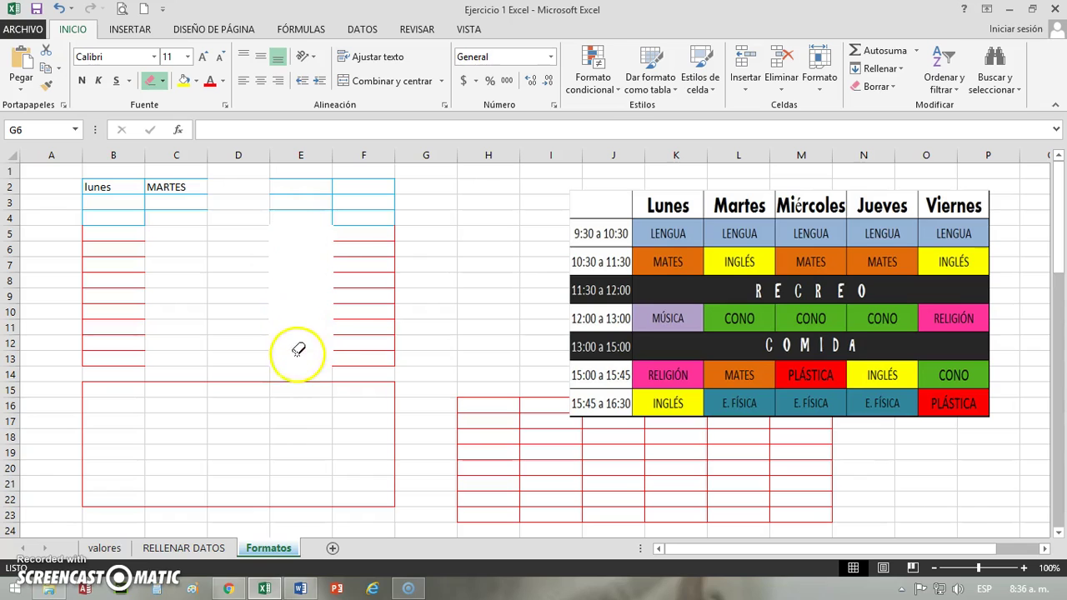
drag(409, 186, 362, 219)
mouse_move(376, 175)
mouse_down()
mouse_move(98, 185)
mouse_move(131, 190)
mouse_up()
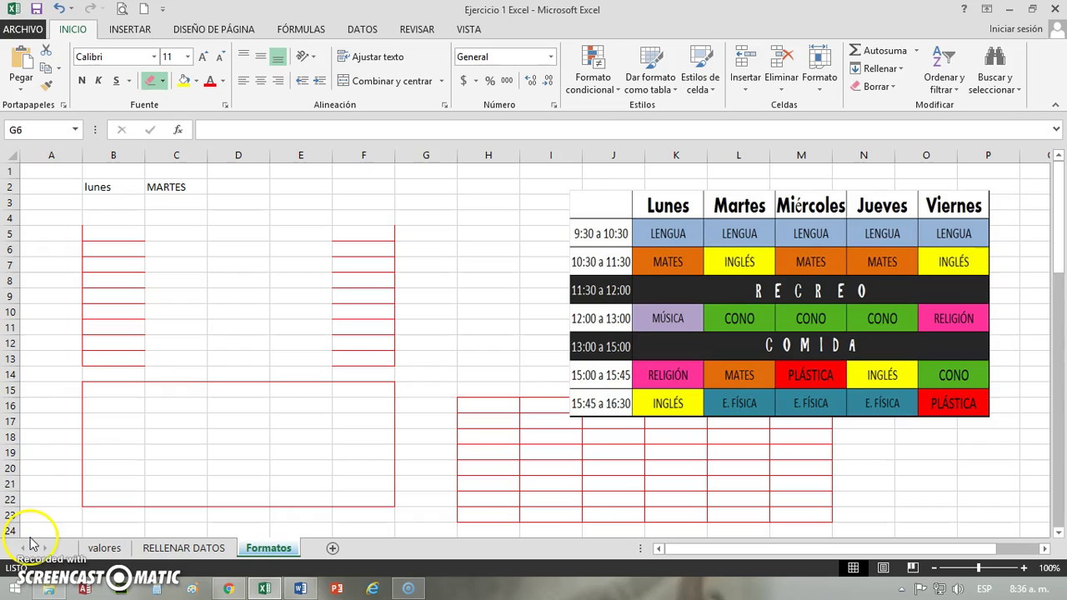
key(Escape)
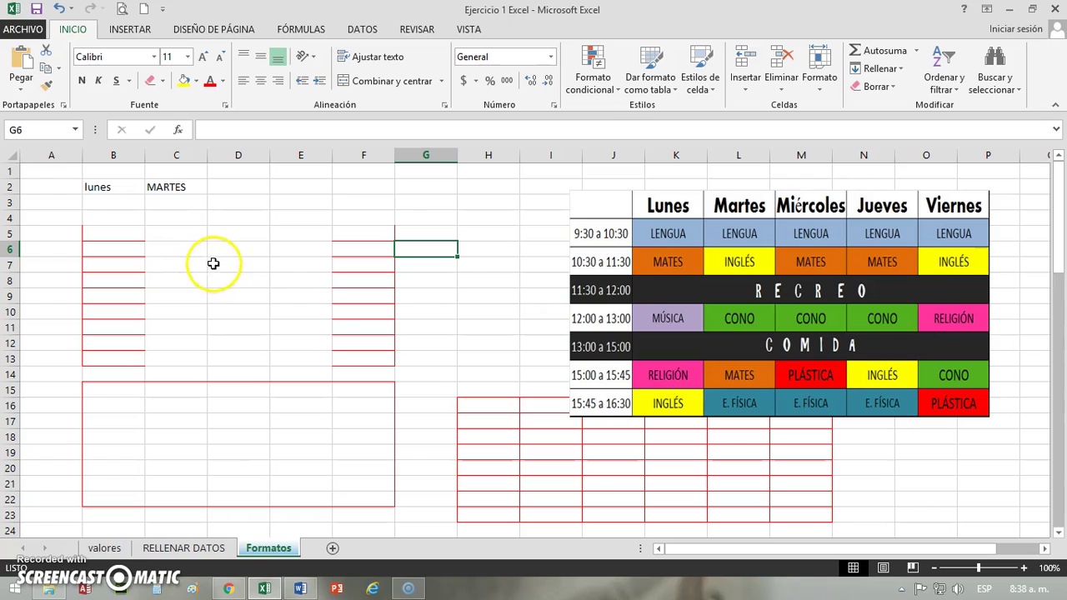
Clear all formatting from B5:F13 with Borrar formatos.
drag(124, 235, 369, 364)
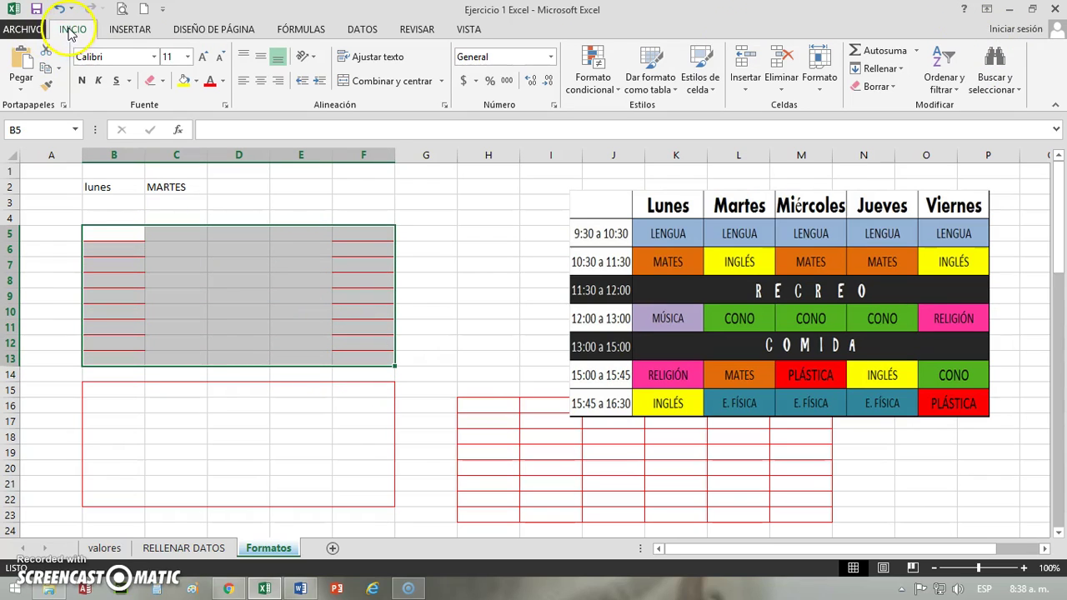
click(893, 89)
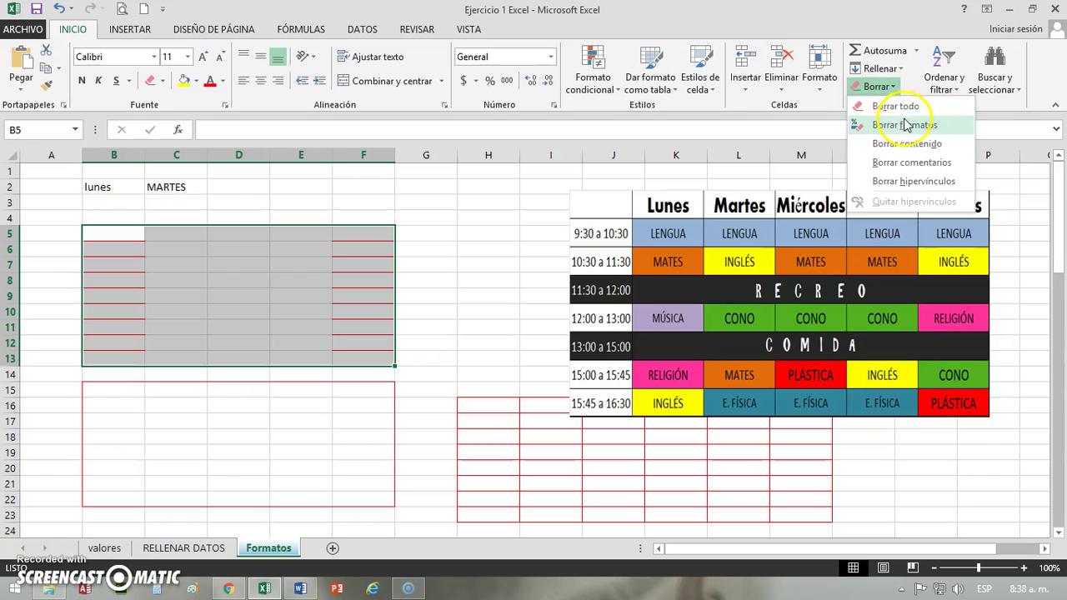
click(906, 113)
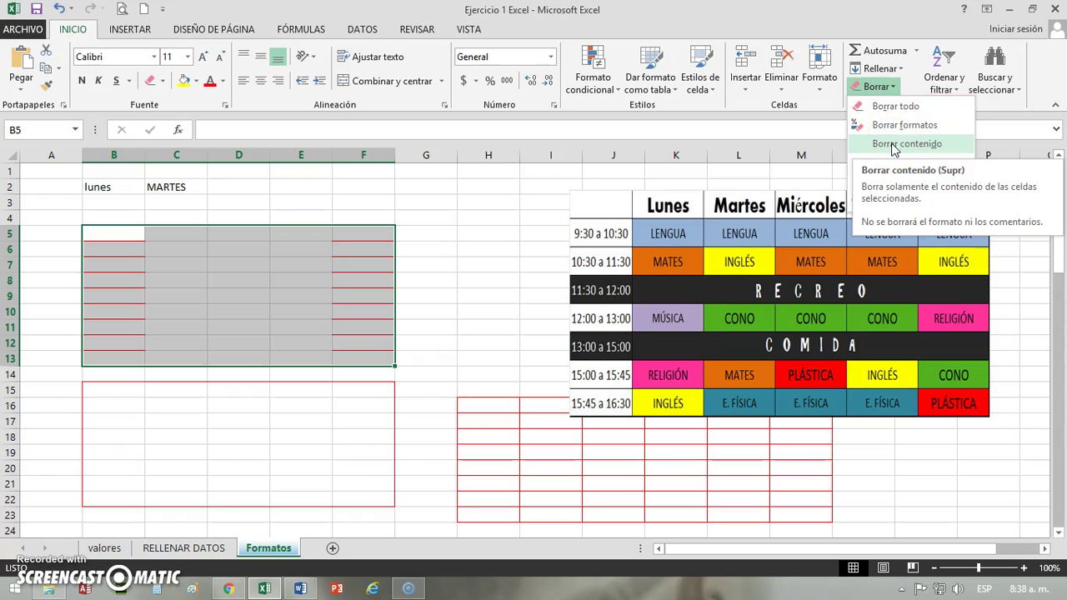
click(895, 125)
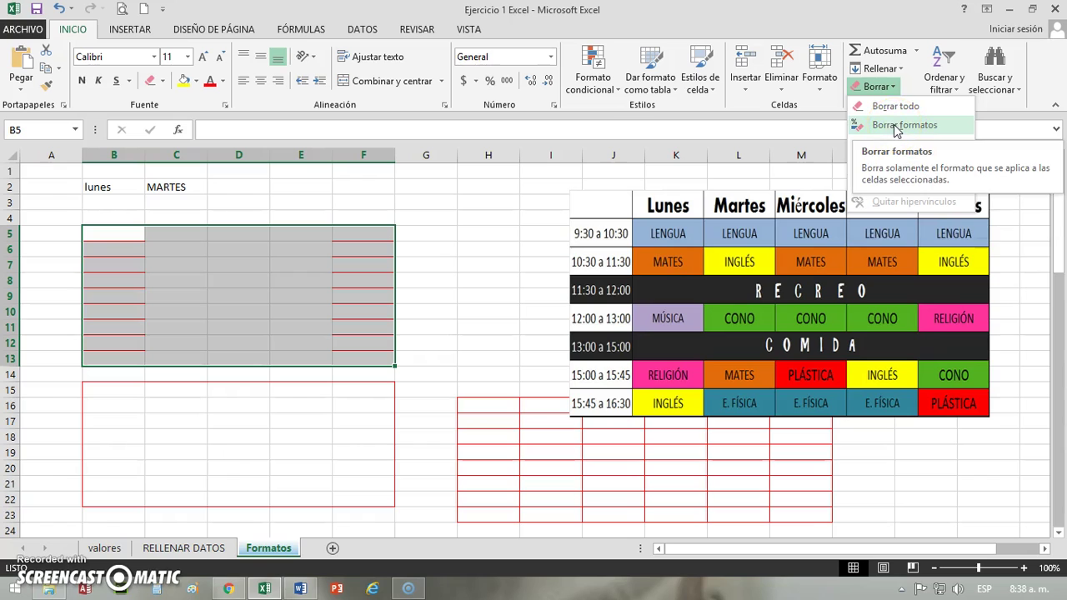
click(896, 126)
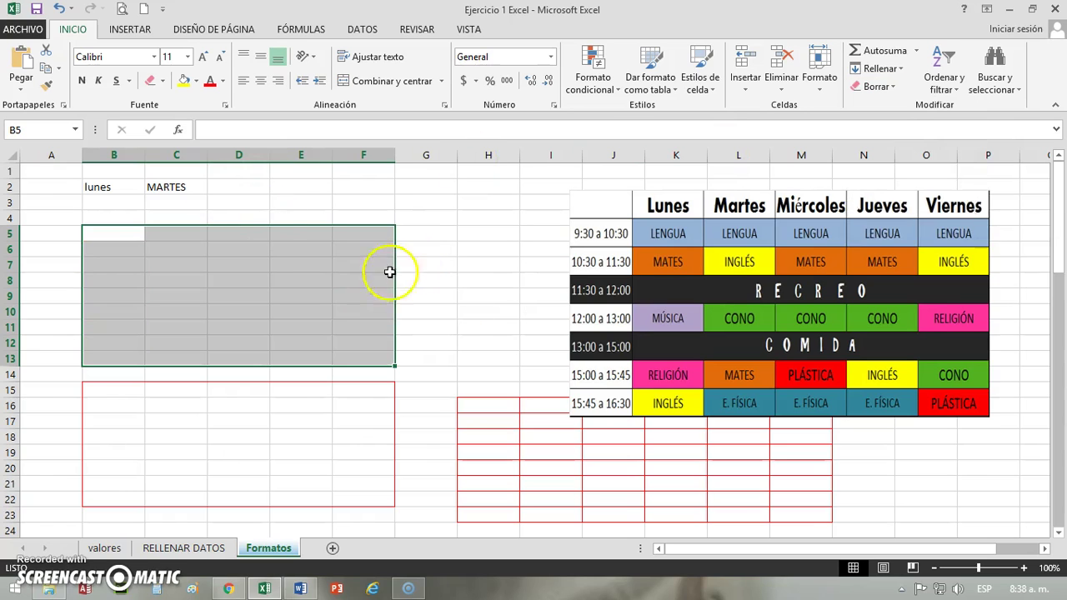
In Format Cells, give B5:F13 red top, bottom, left, right and inside vertical borders.
click(421, 264)
mouse_move(93, 233)
mouse_down()
mouse_move(264, 262)
mouse_move(348, 360)
mouse_up()
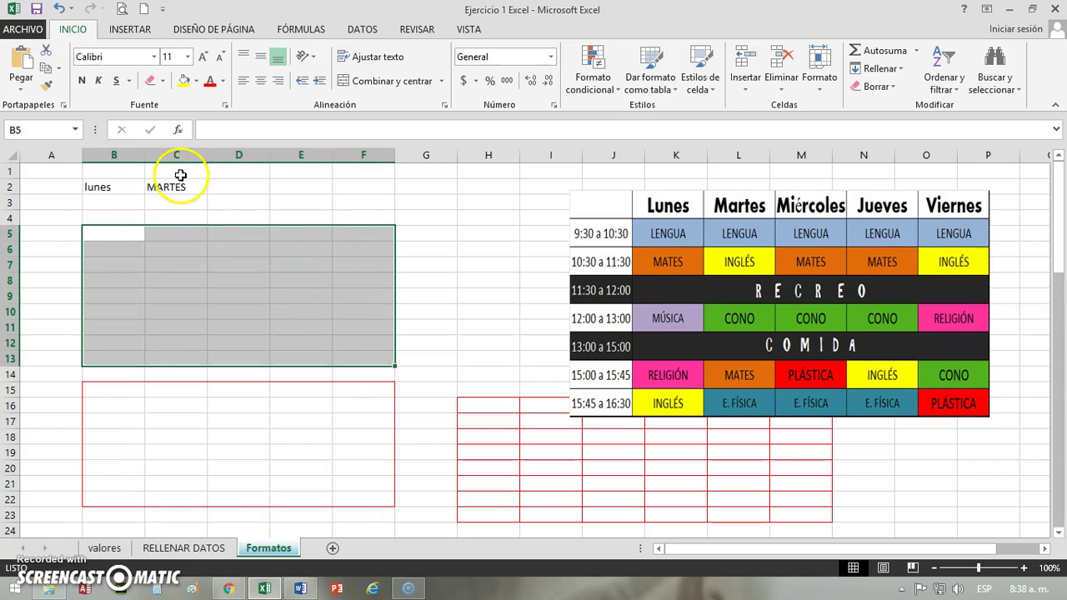
click(164, 82)
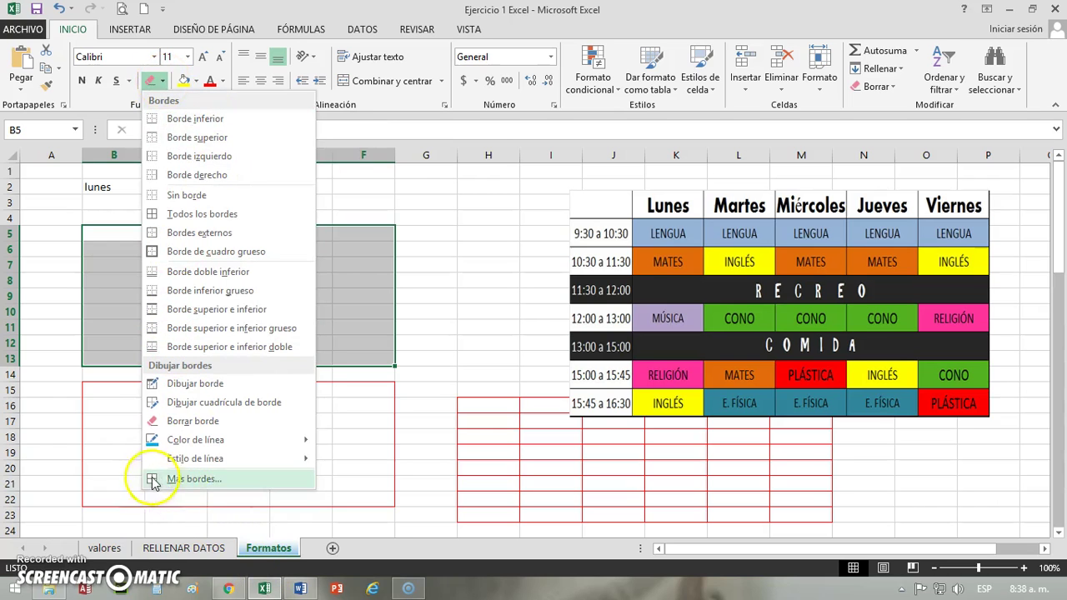
click(195, 481)
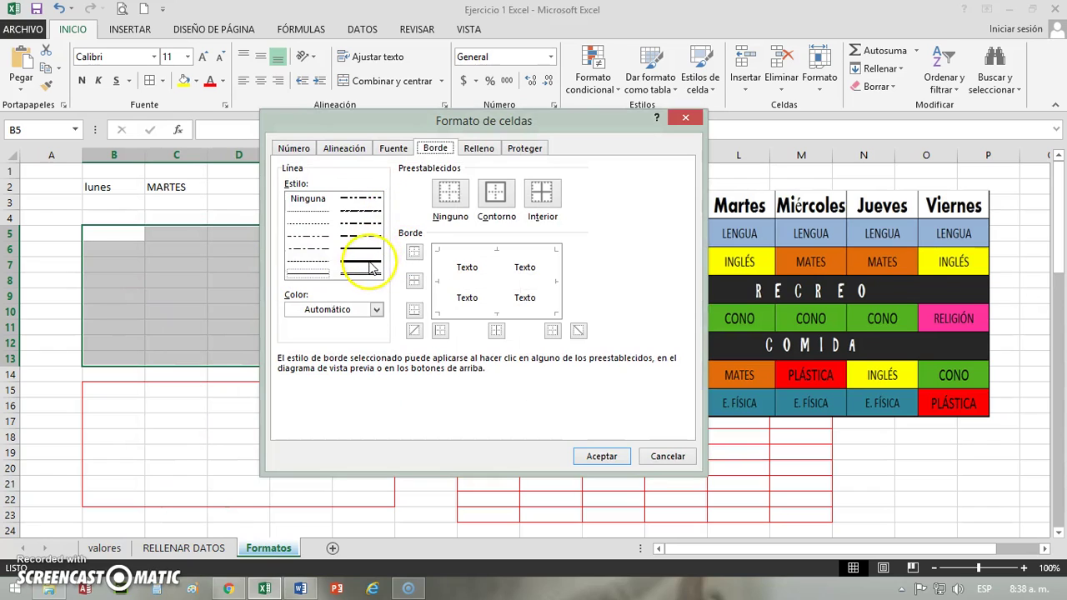
click(378, 309)
click(376, 311)
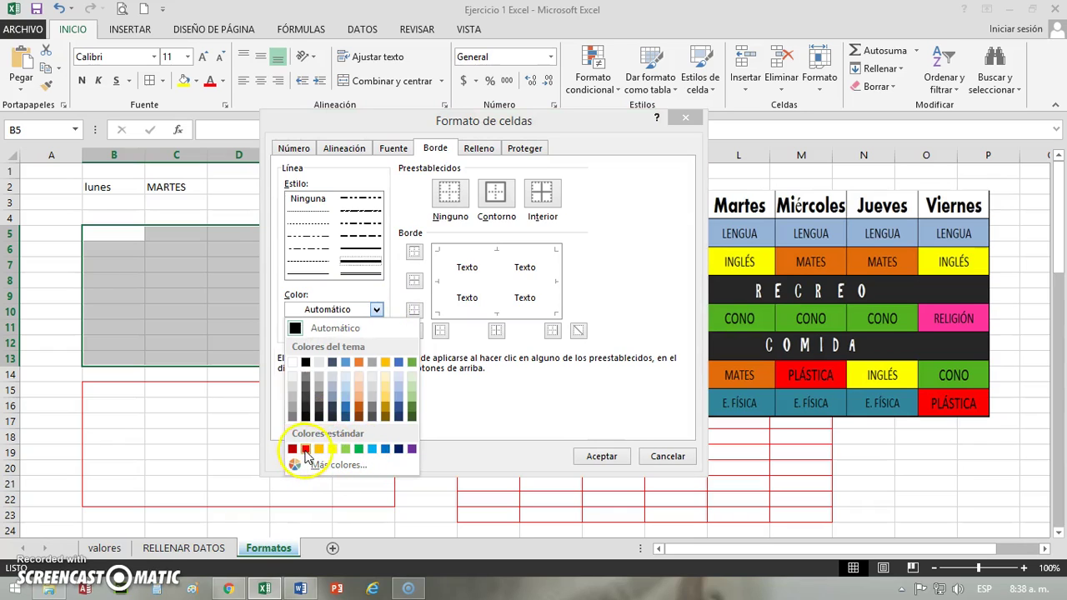
click(305, 451)
click(498, 249)
click(497, 280)
click(469, 311)
click(557, 275)
click(435, 275)
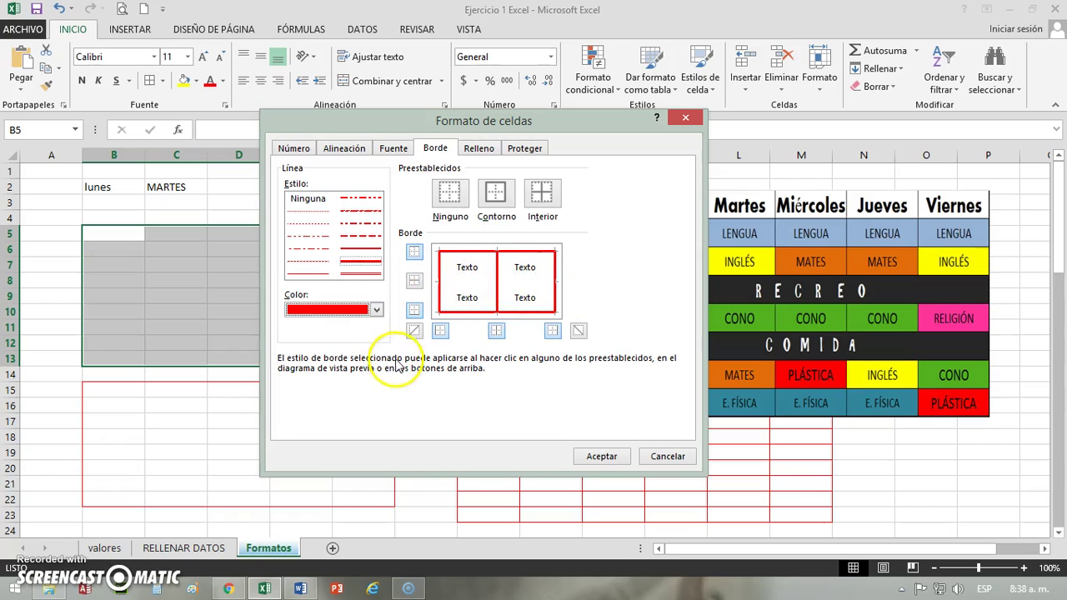
Add dashed green inside horizontal lines and confirm the dialog with Aceptar.
click(355, 215)
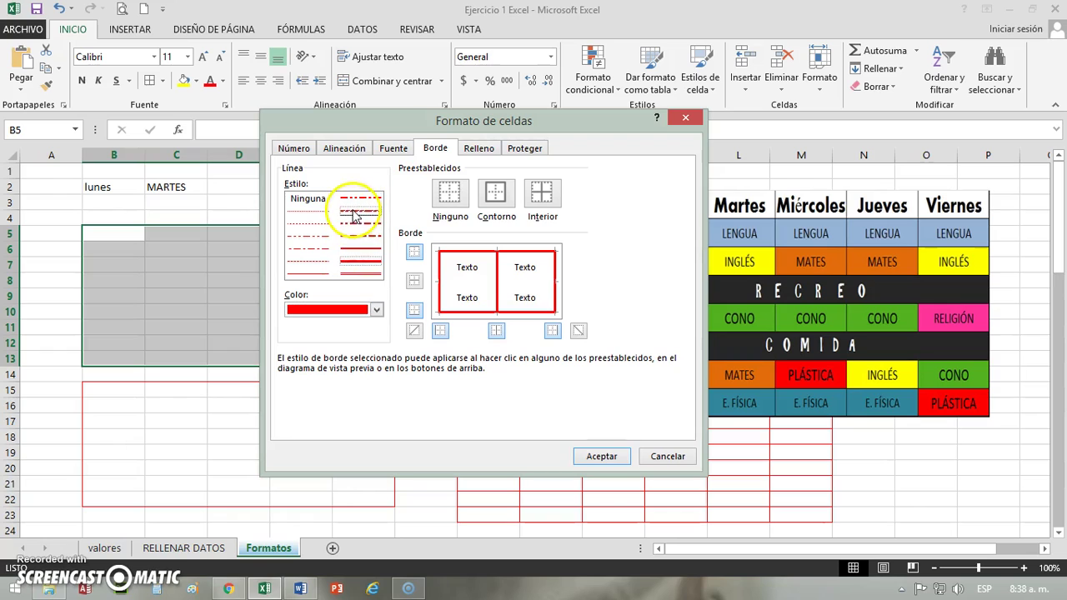
click(376, 309)
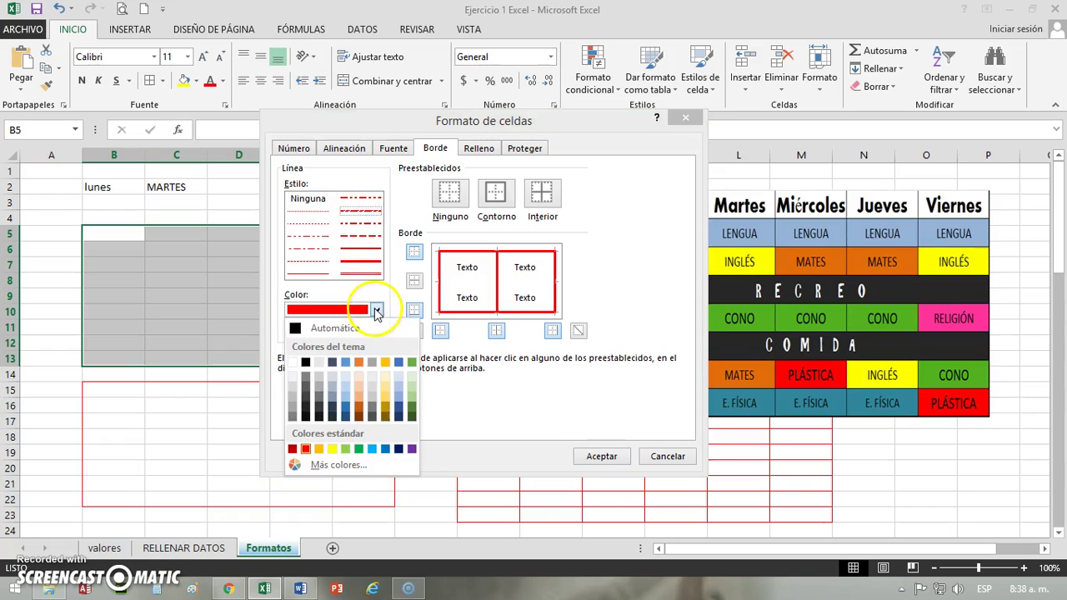
click(359, 449)
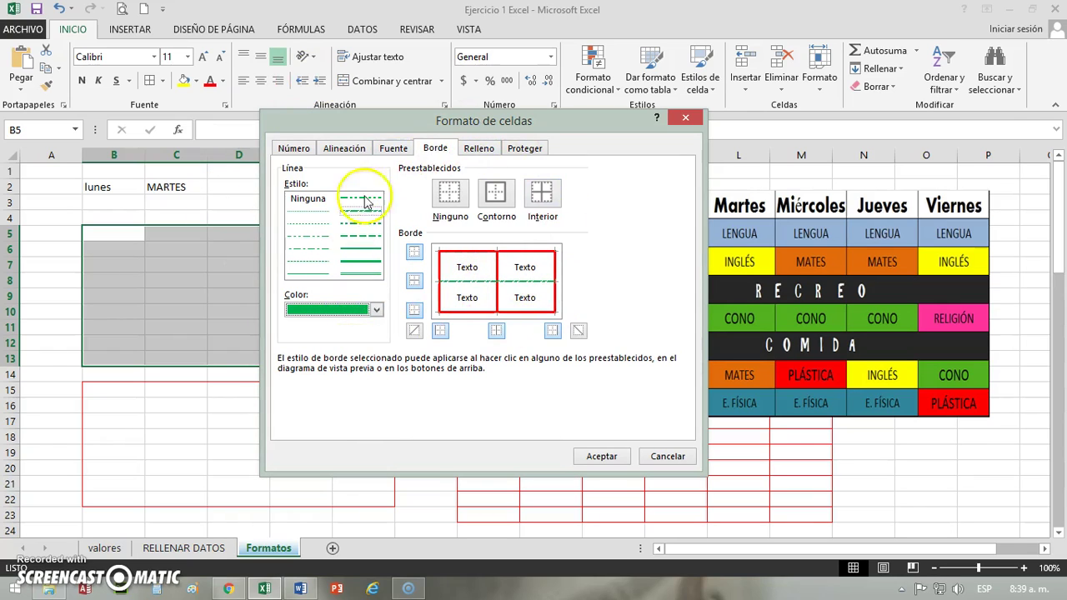
click(600, 457)
click(481, 317)
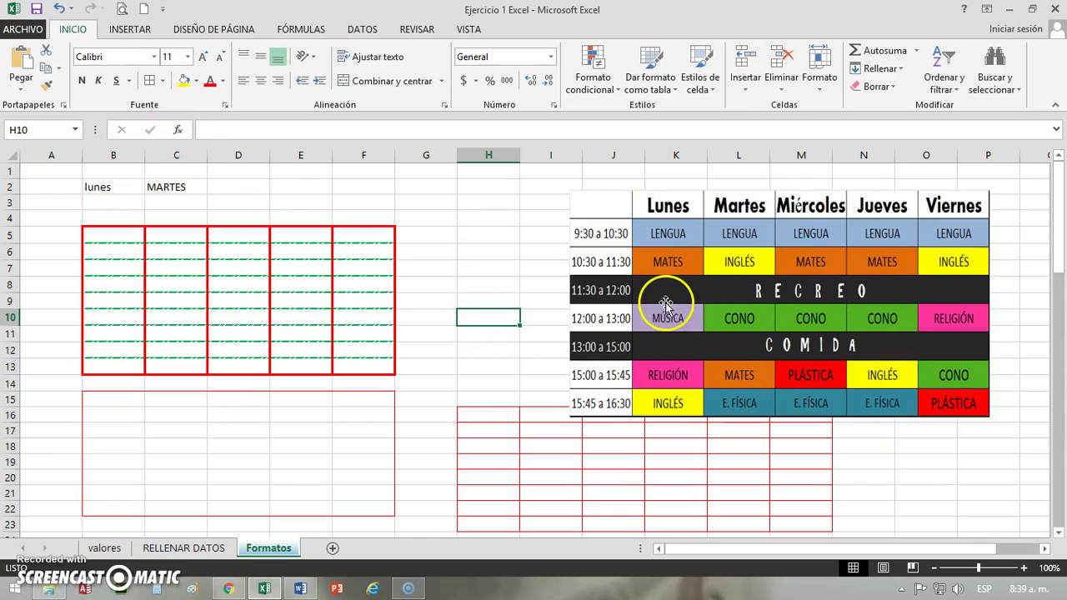
Nudge the timetable picture slightly left and up.
drag(666, 293, 635, 279)
click(424, 205)
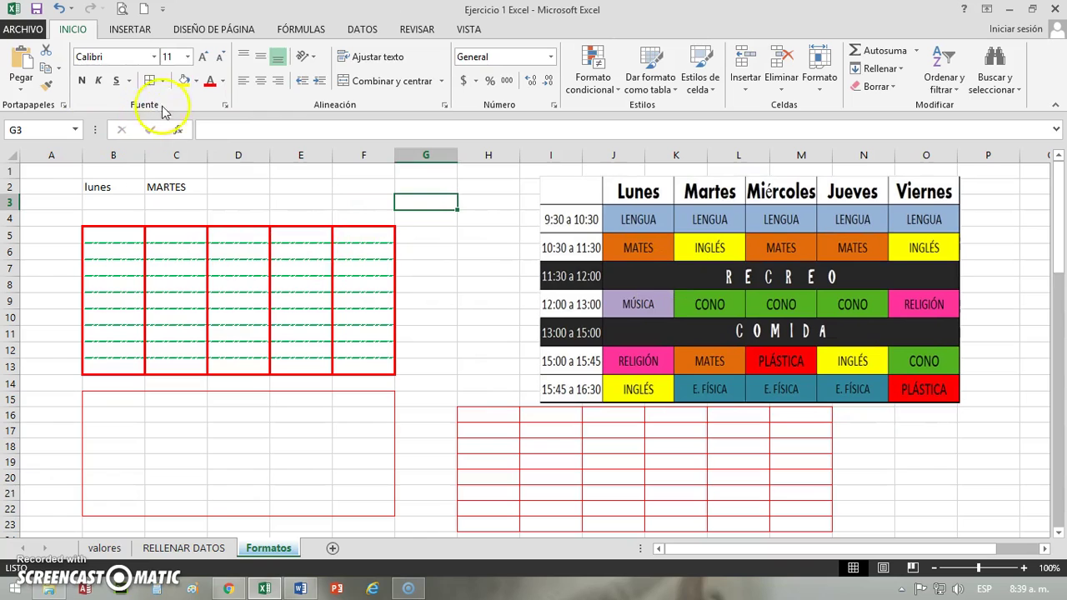
click(164, 82)
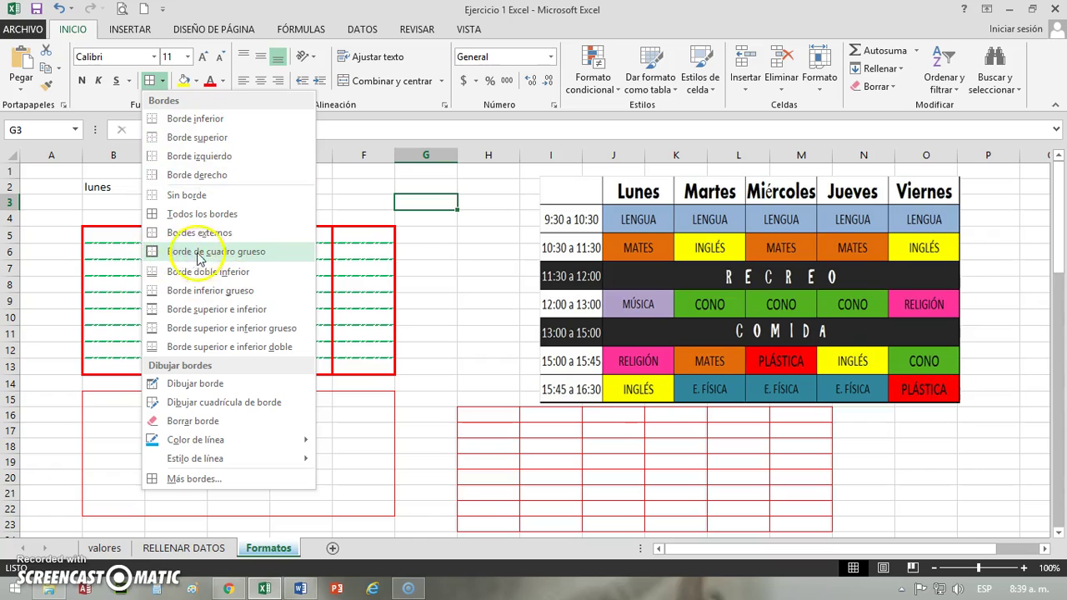
click(441, 247)
Put a thick box border around G5:H11.
drag(419, 233, 496, 346)
click(162, 80)
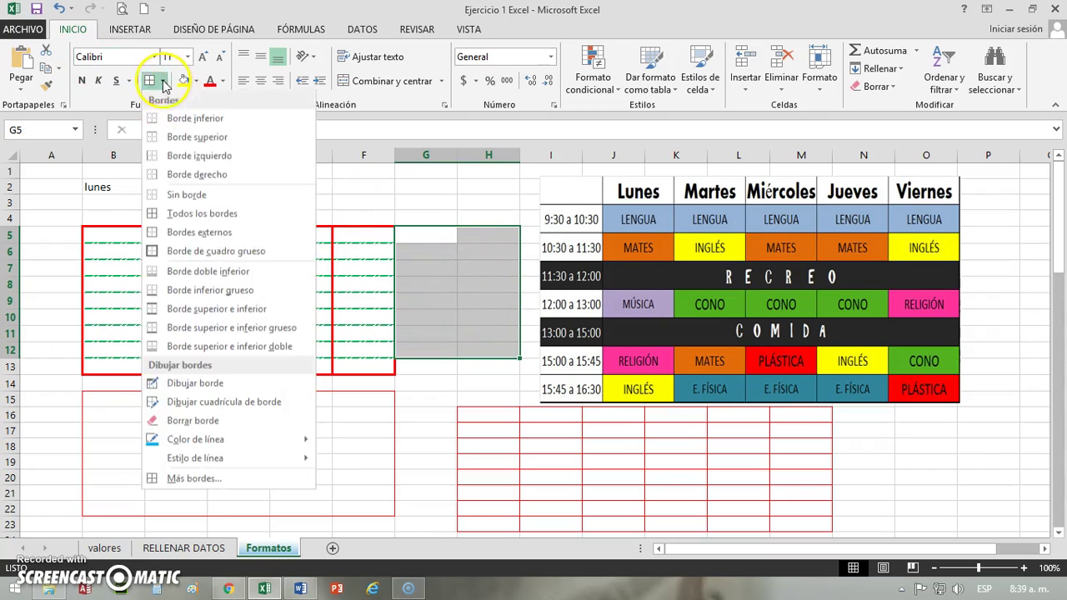
click(183, 252)
click(450, 398)
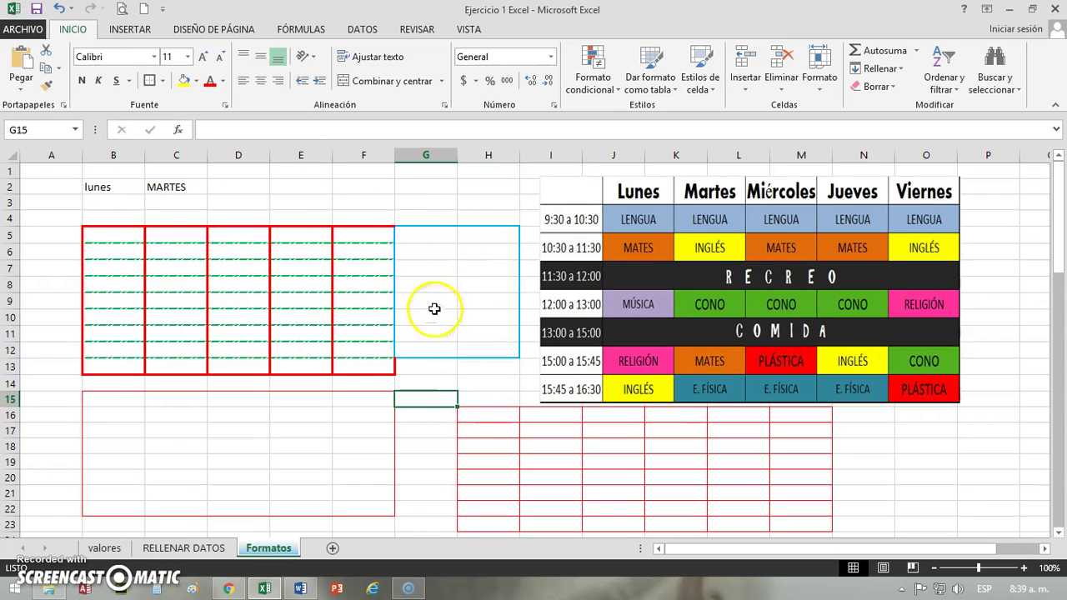
click(163, 81)
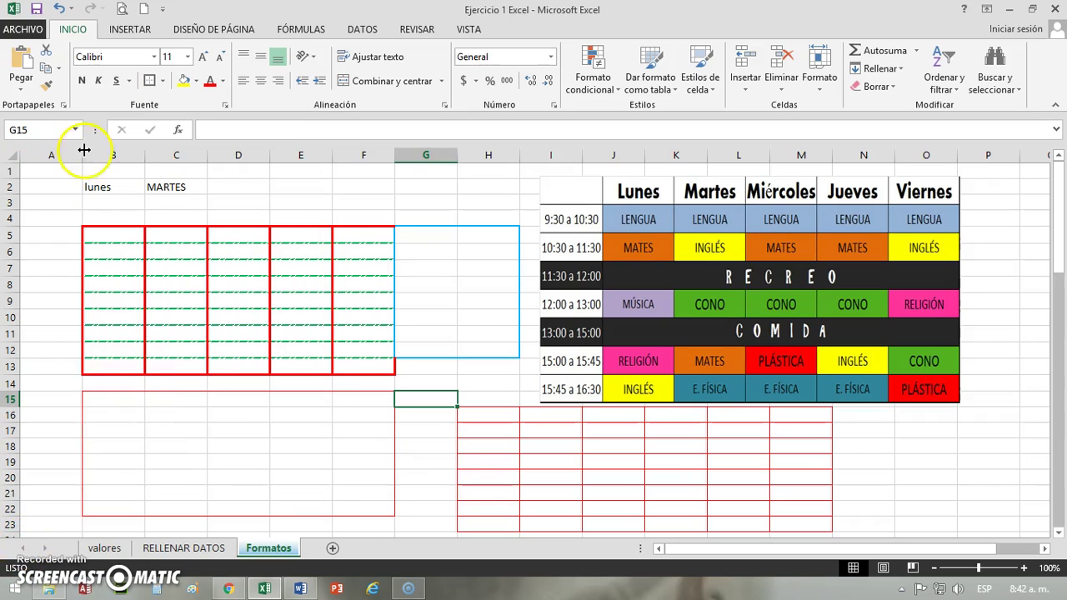
Clear all contents, borders and formats from A1:M23 with Borrar todo.
drag(47, 170, 823, 529)
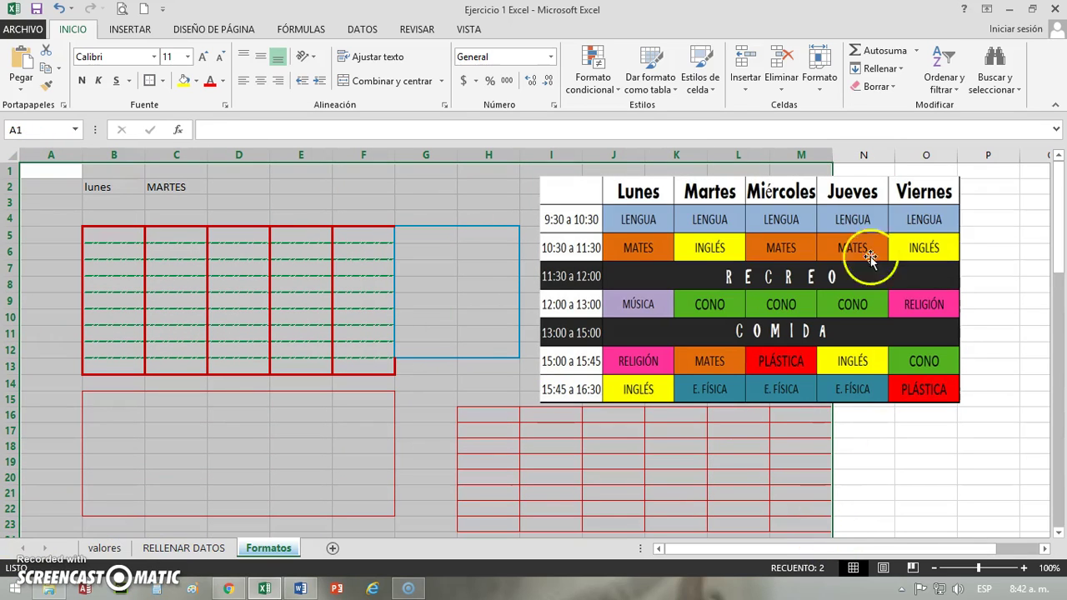
click(892, 87)
click(902, 106)
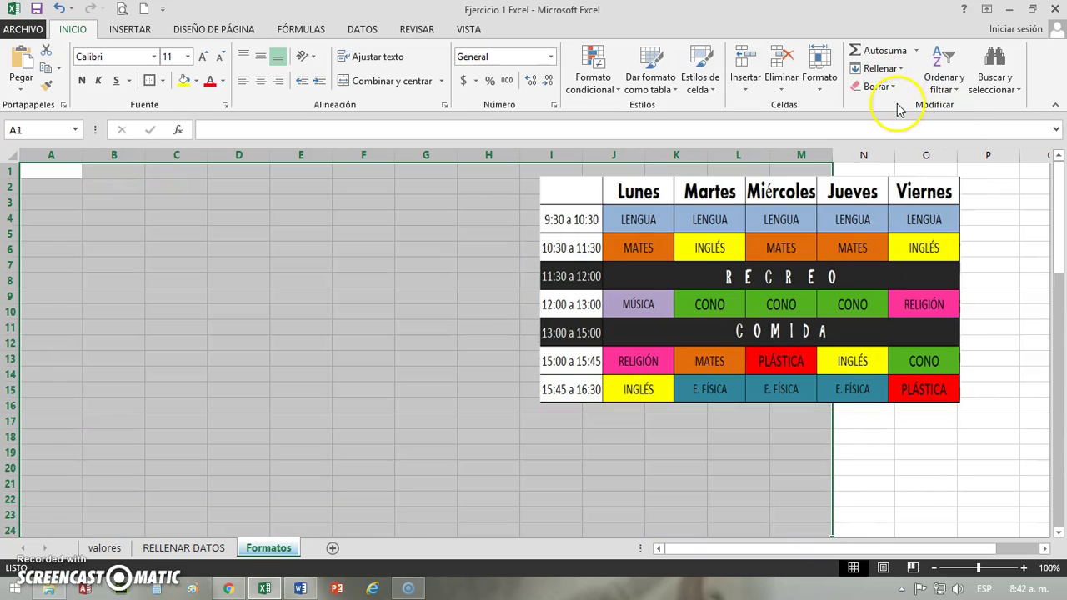
Move the timetable picture slightly down and to the right.
click(424, 305)
mouse_move(710, 279)
mouse_down()
mouse_move(754, 297)
mouse_move(713, 300)
mouse_up()
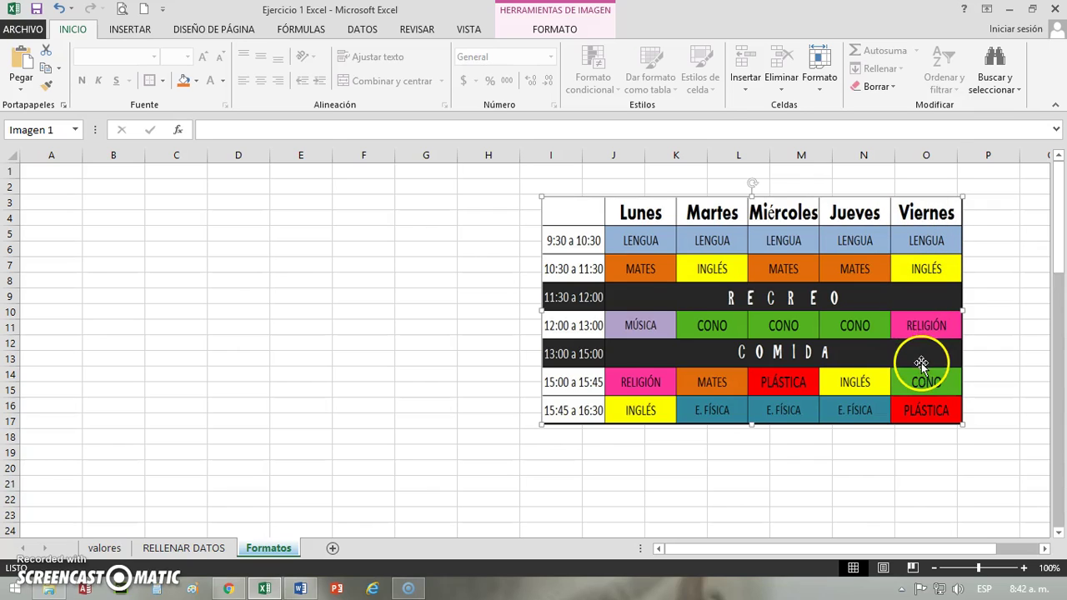
click(321, 377)
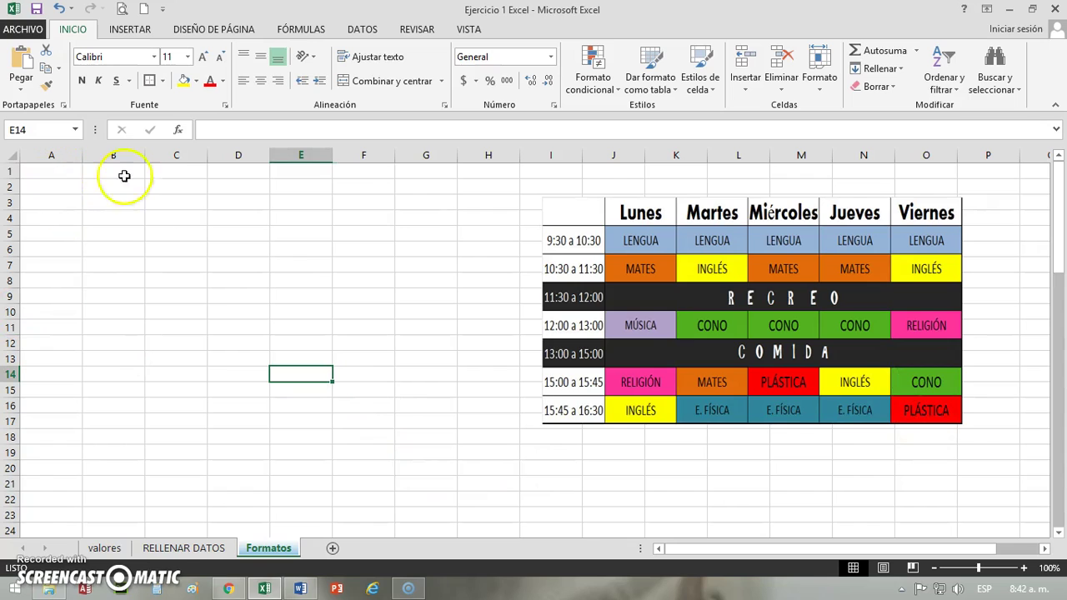
Select the cell range A1:F8.
click(433, 190)
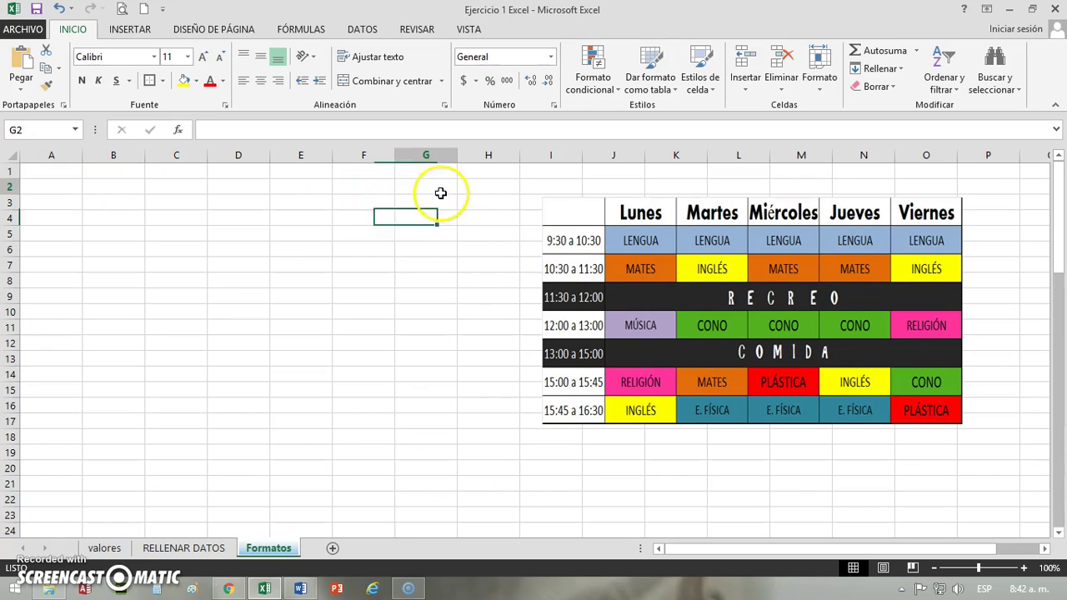
click(184, 246)
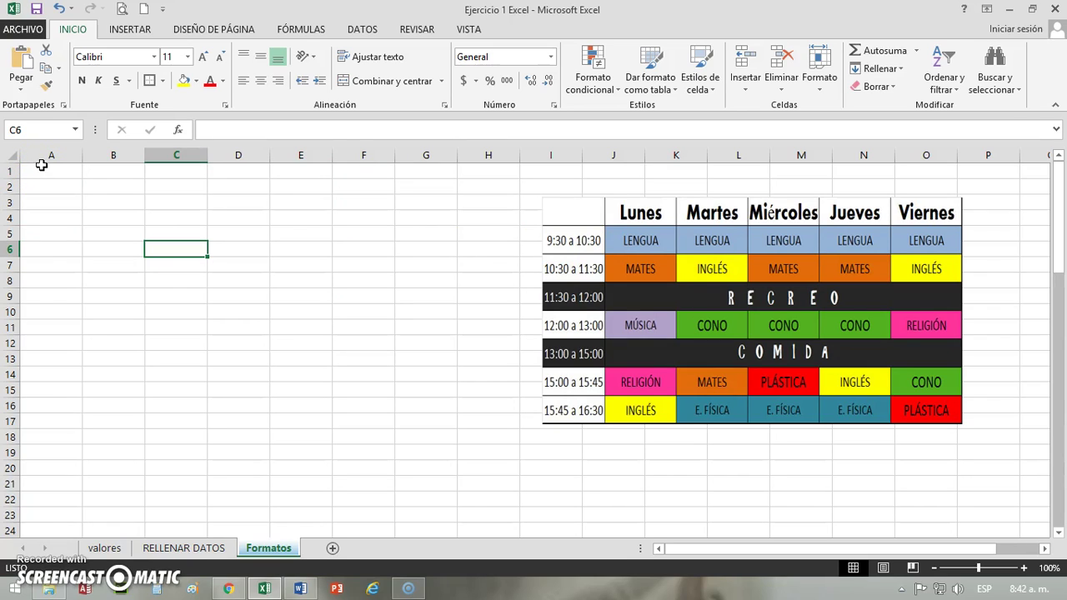
click(44, 172)
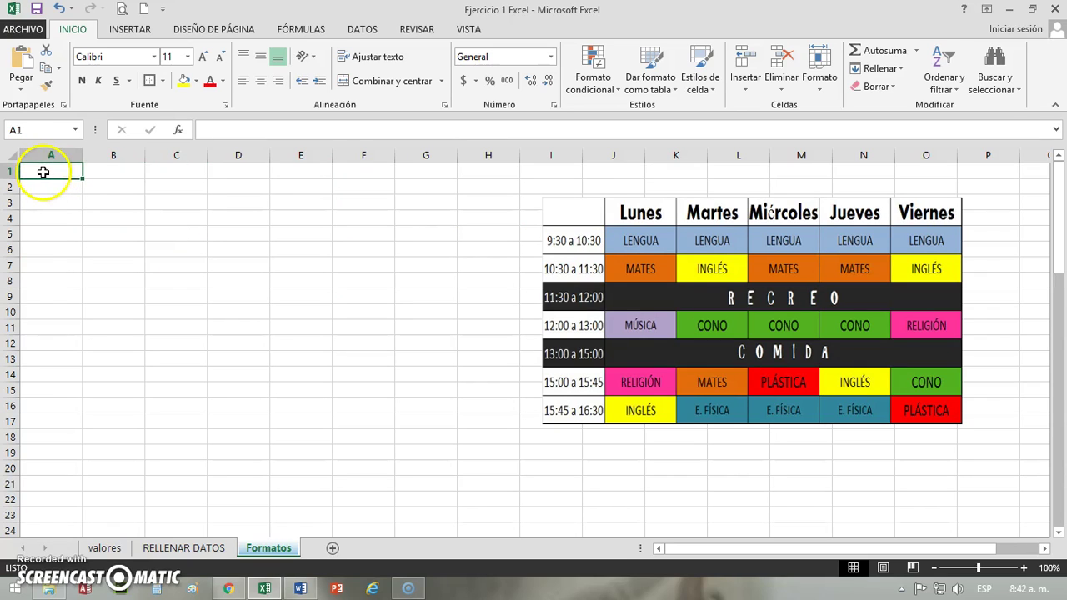
drag(43, 172, 87, 174)
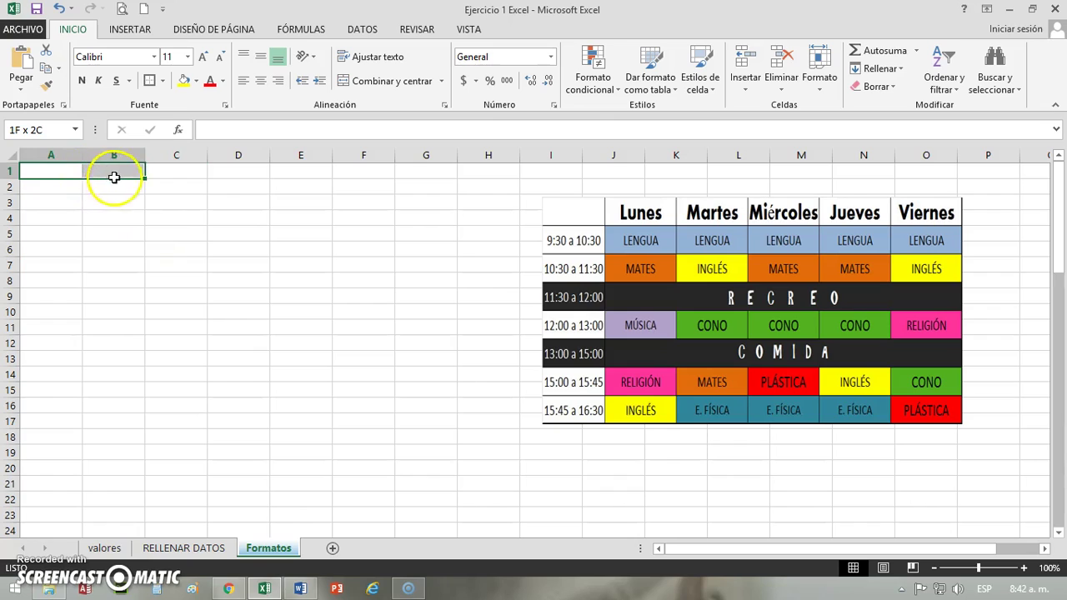
drag(114, 177, 362, 178)
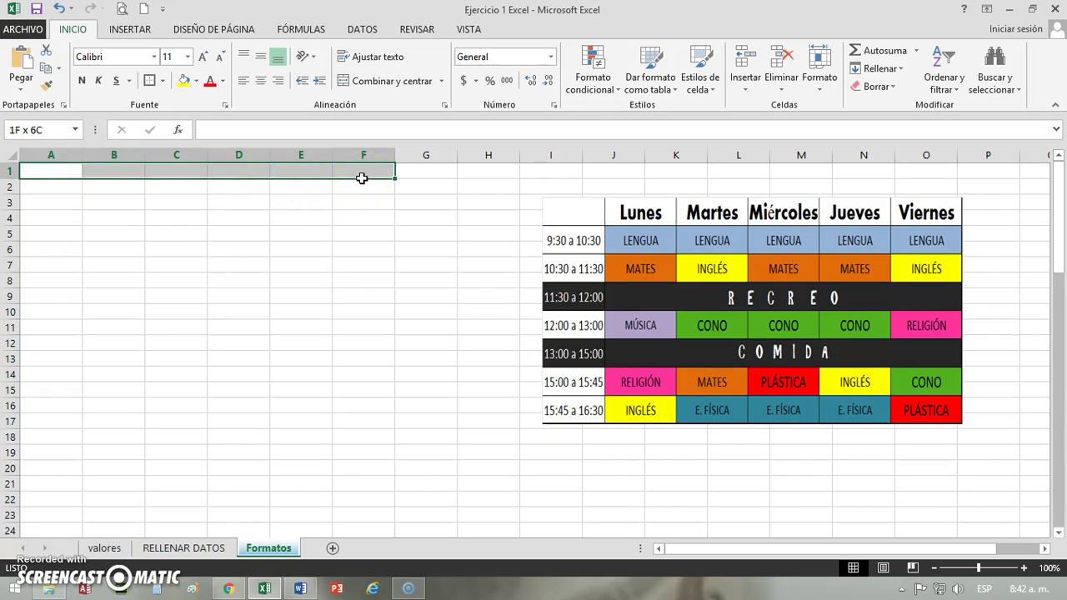
drag(362, 178, 361, 286)
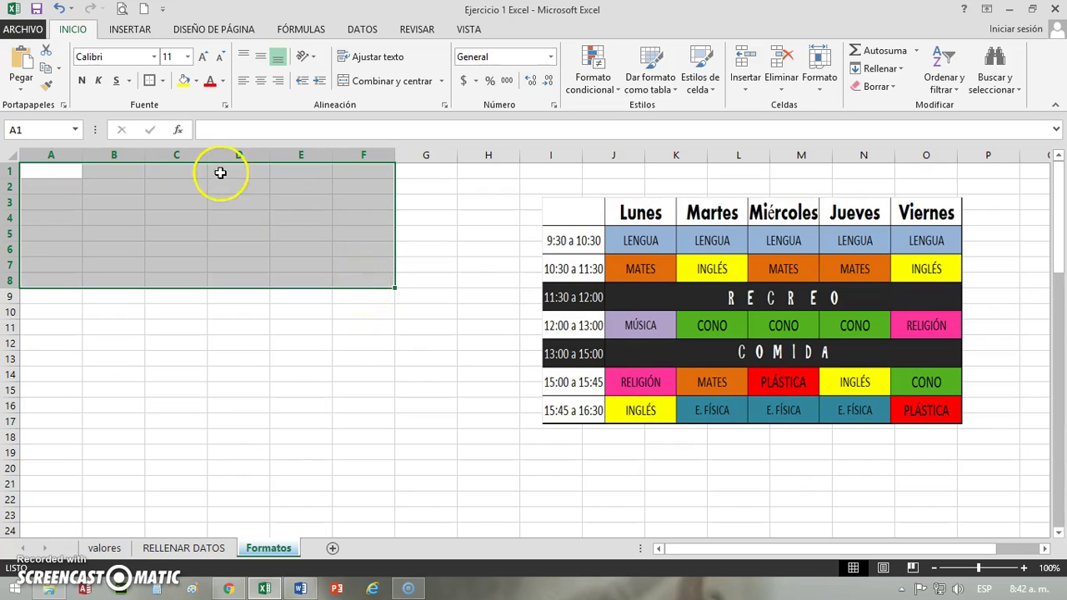
Set the border line style and a red line colour for drawing borders.
click(164, 82)
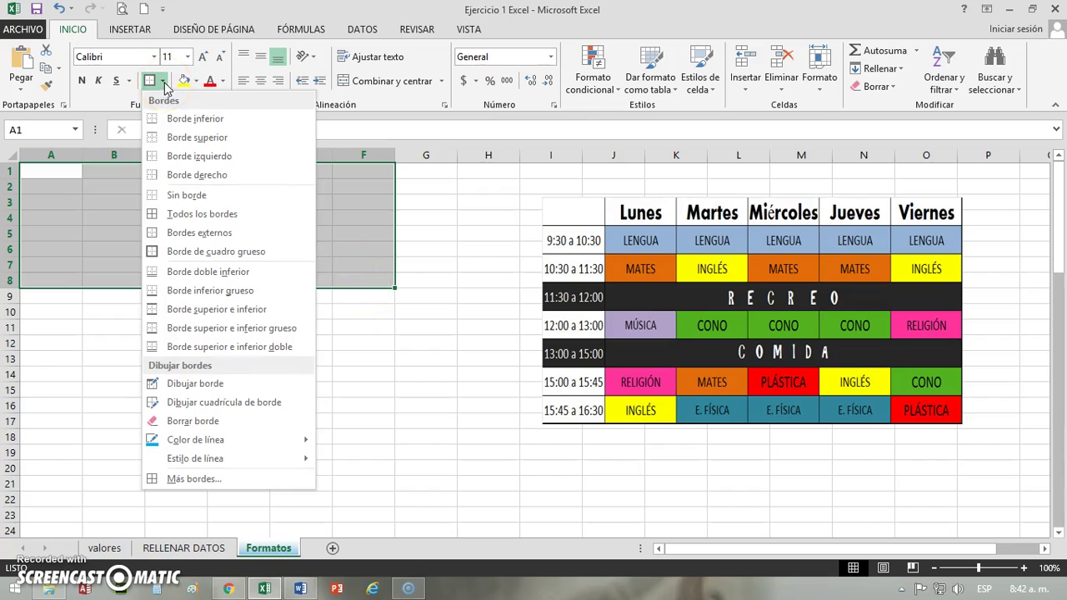
mouse_move(263, 471)
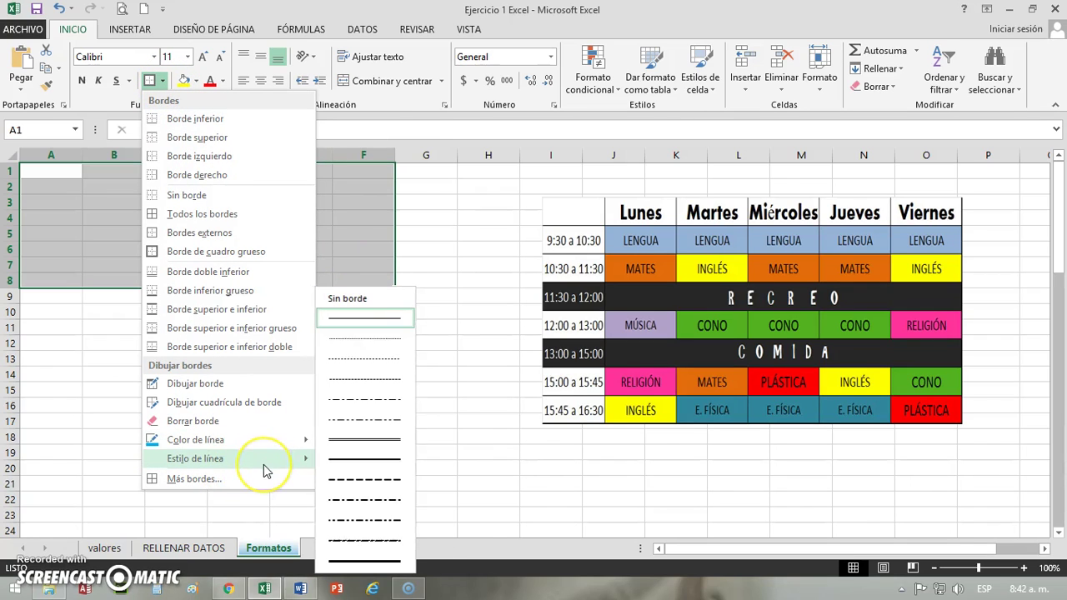
click(345, 458)
click(164, 81)
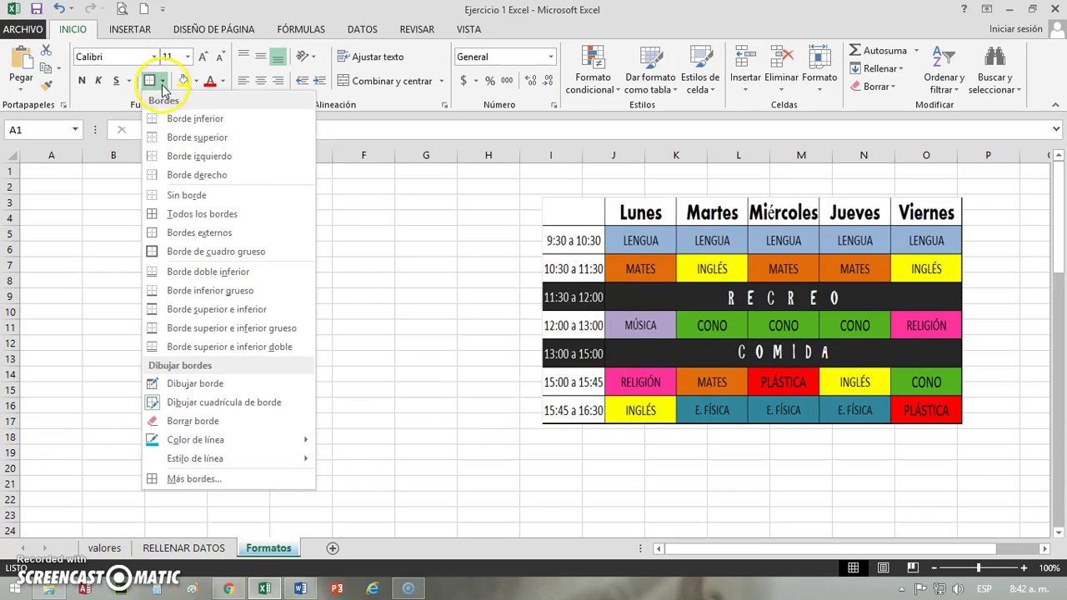
mouse_move(224, 449)
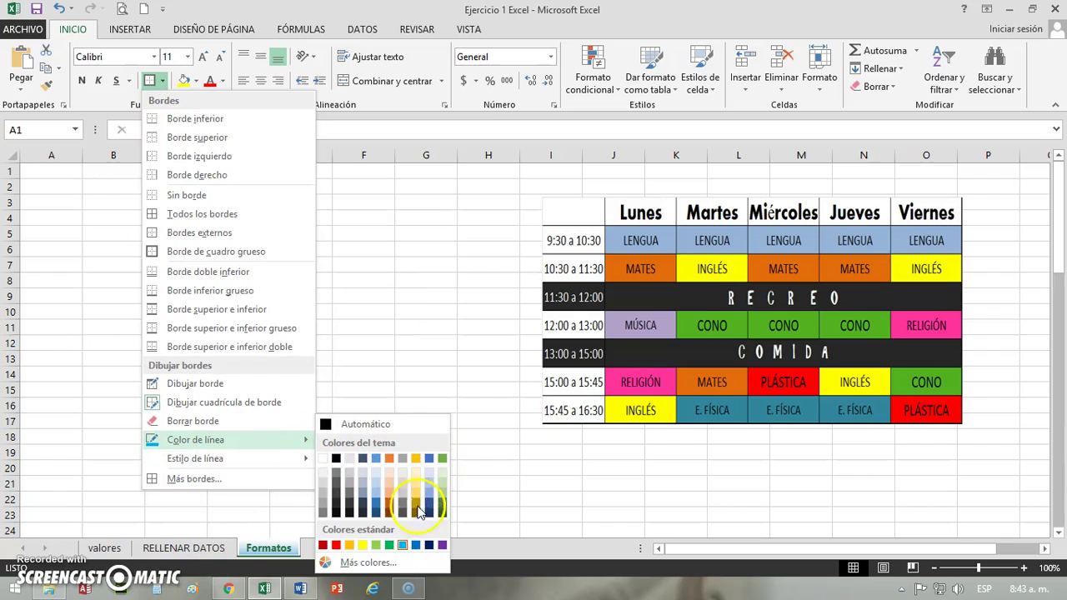
click(336, 546)
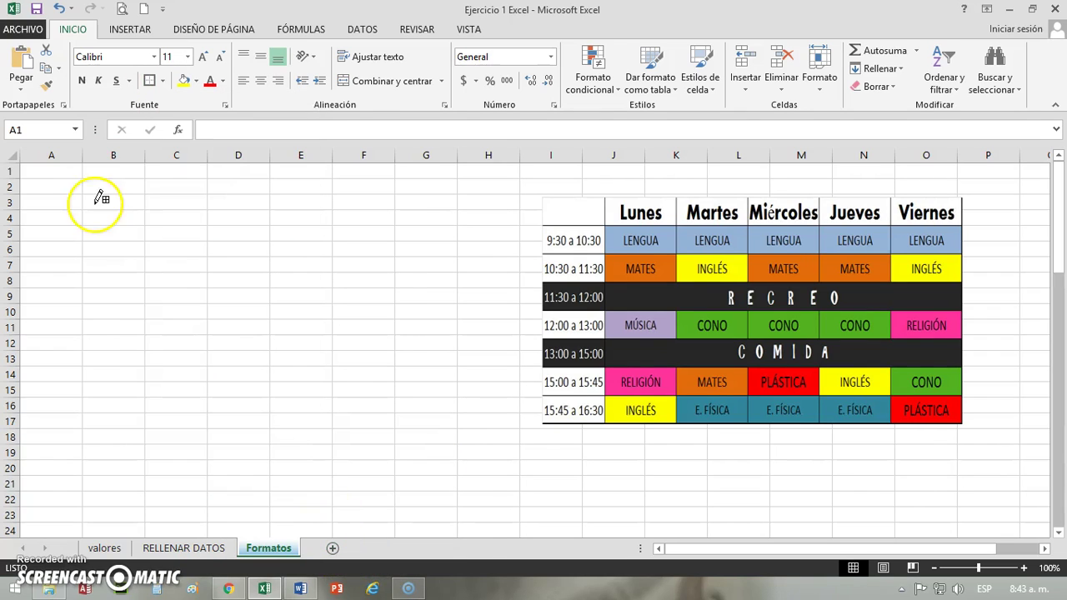
Draw a red border grid over A1:F8, then stop drawing borders.
drag(26, 164, 334, 309)
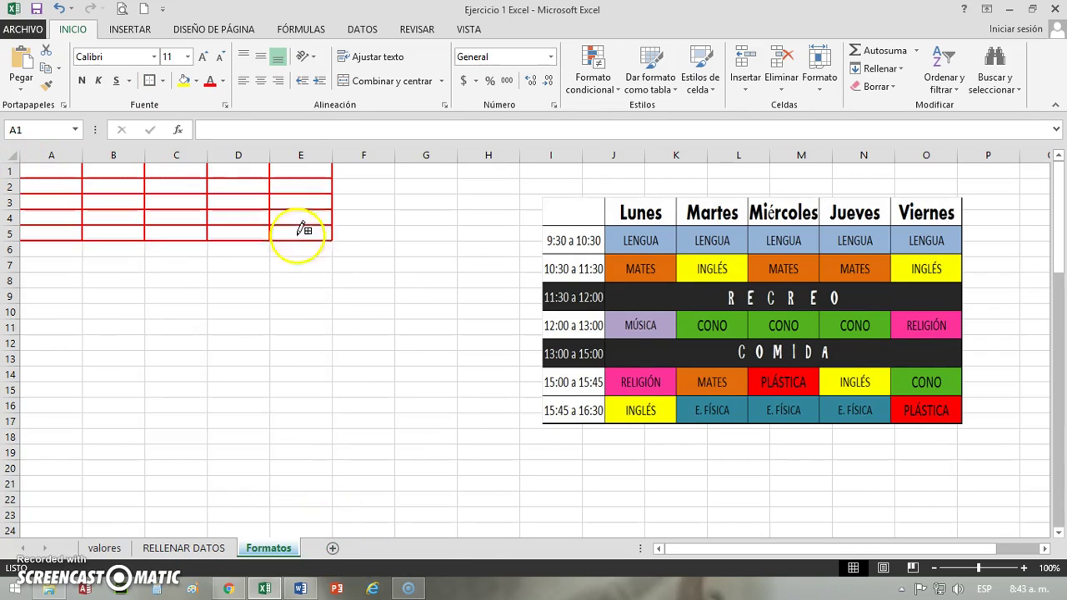
drag(326, 297, 328, 275)
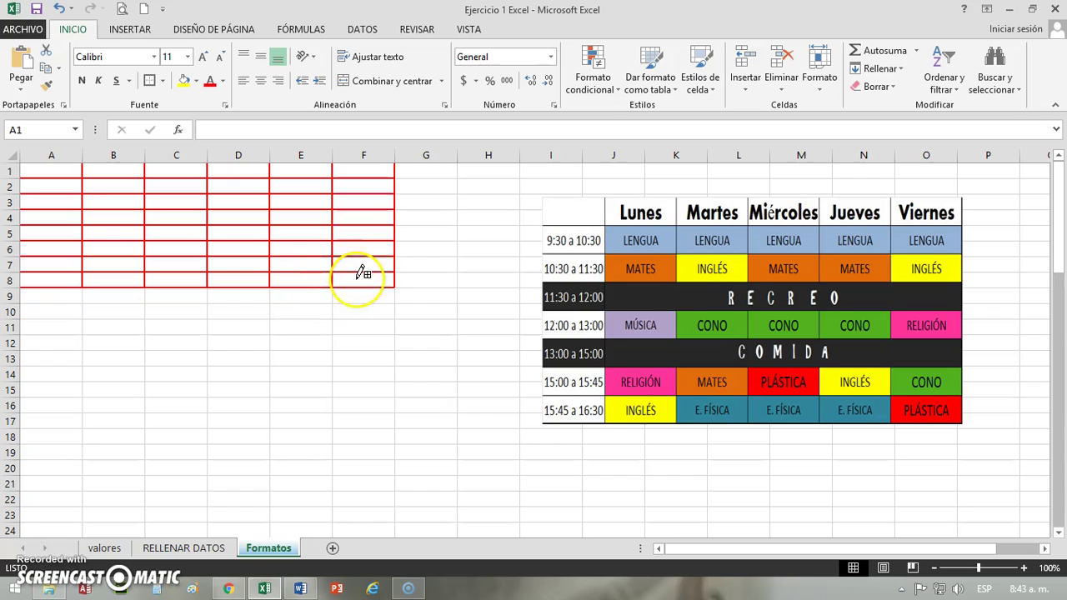
key(ctrl+z)
key(ctrl+y)
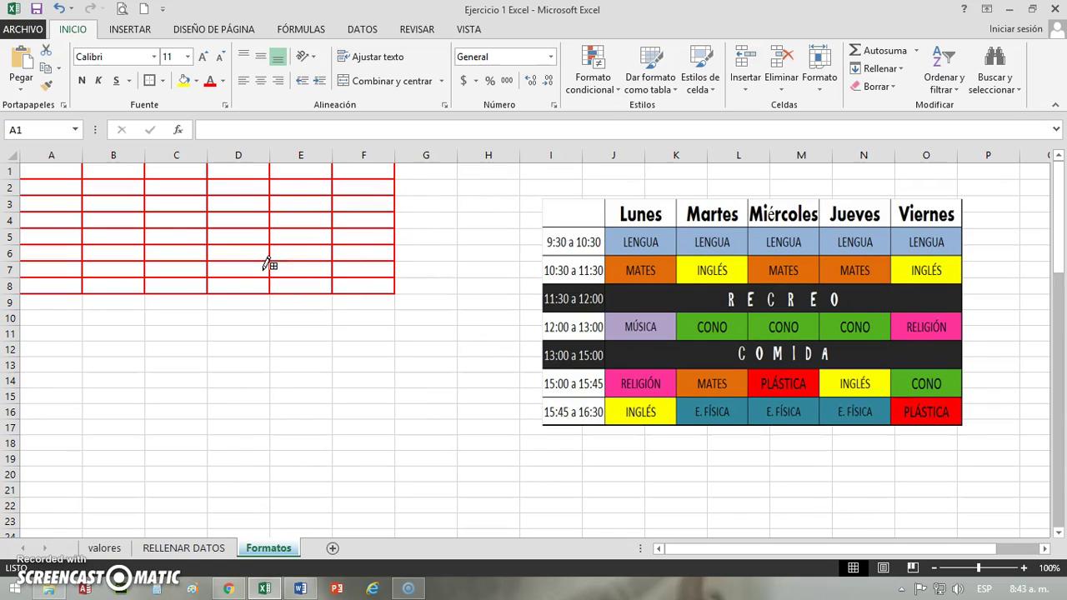
key(Escape)
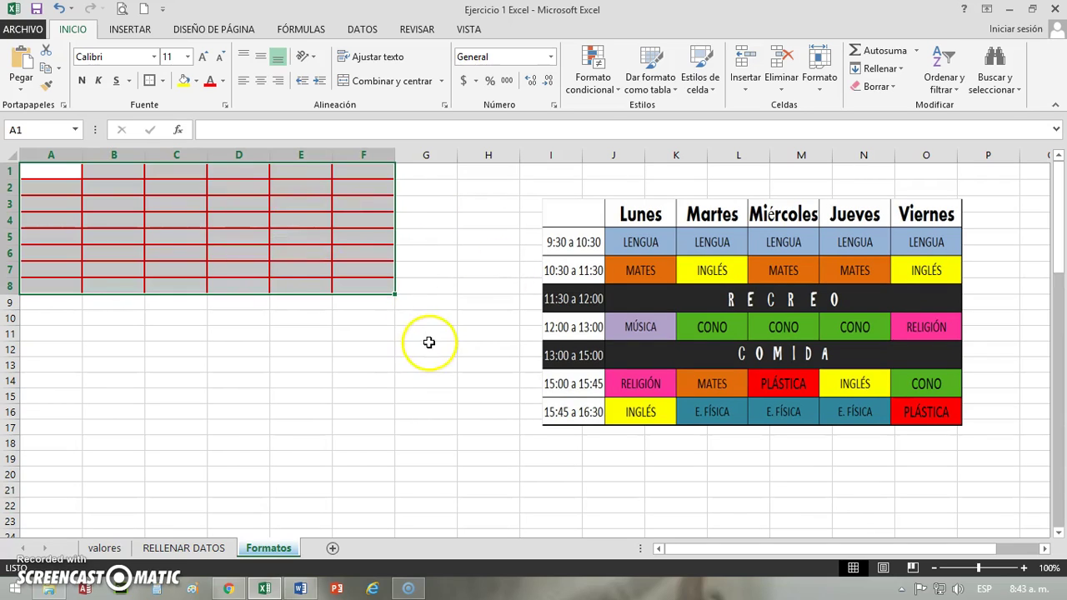
Resize columns A to F to one common width.
click(424, 347)
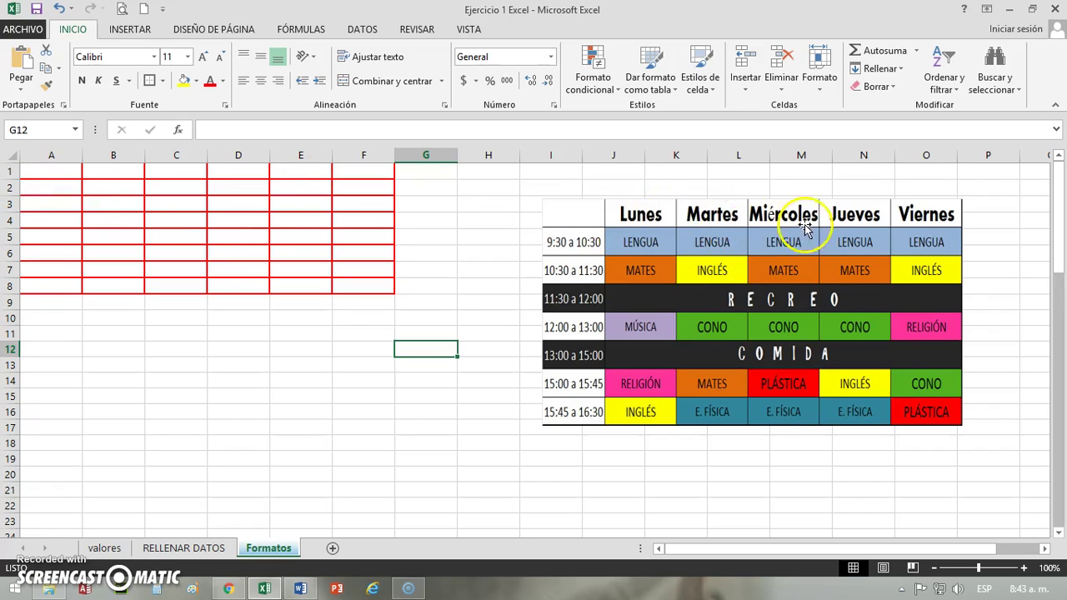
drag(55, 155, 372, 152)
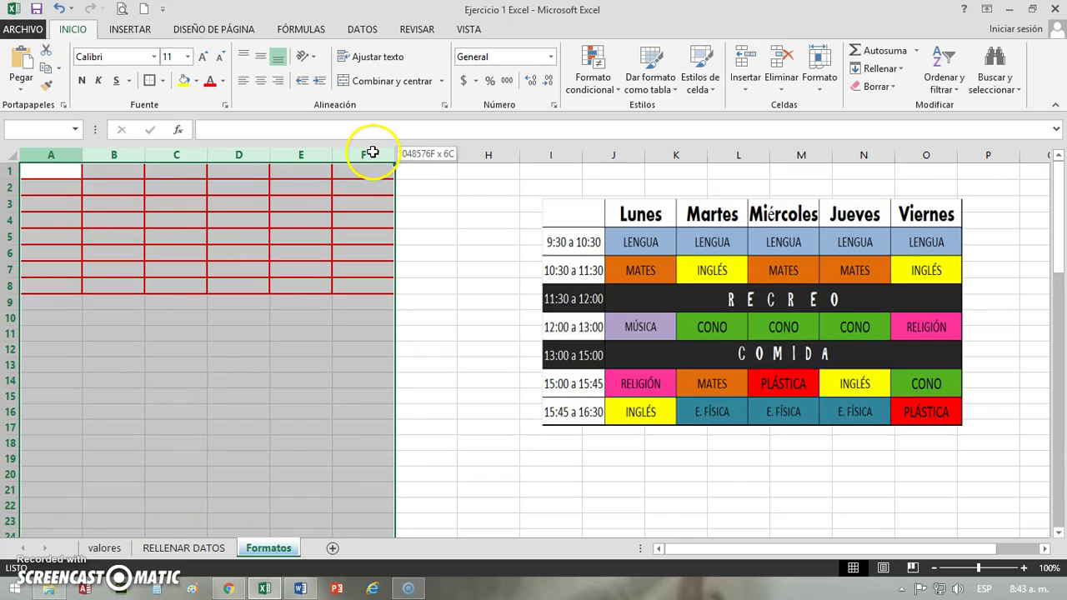
click(114, 209)
click(52, 159)
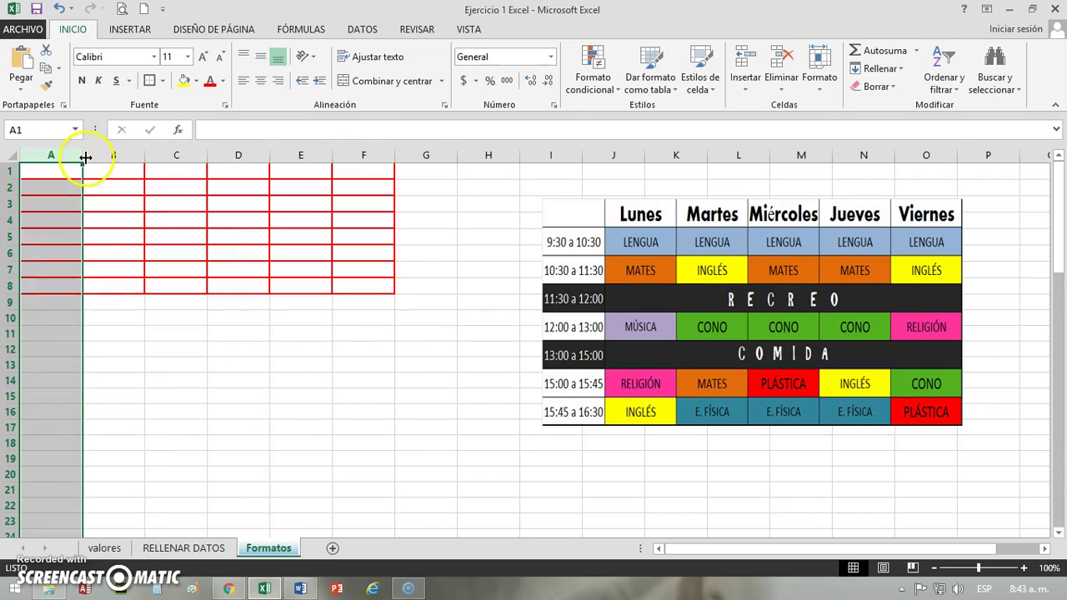
mouse_move(85, 157)
mouse_down()
mouse_move(65, 156)
mouse_move(349, 160)
mouse_up()
click(138, 219)
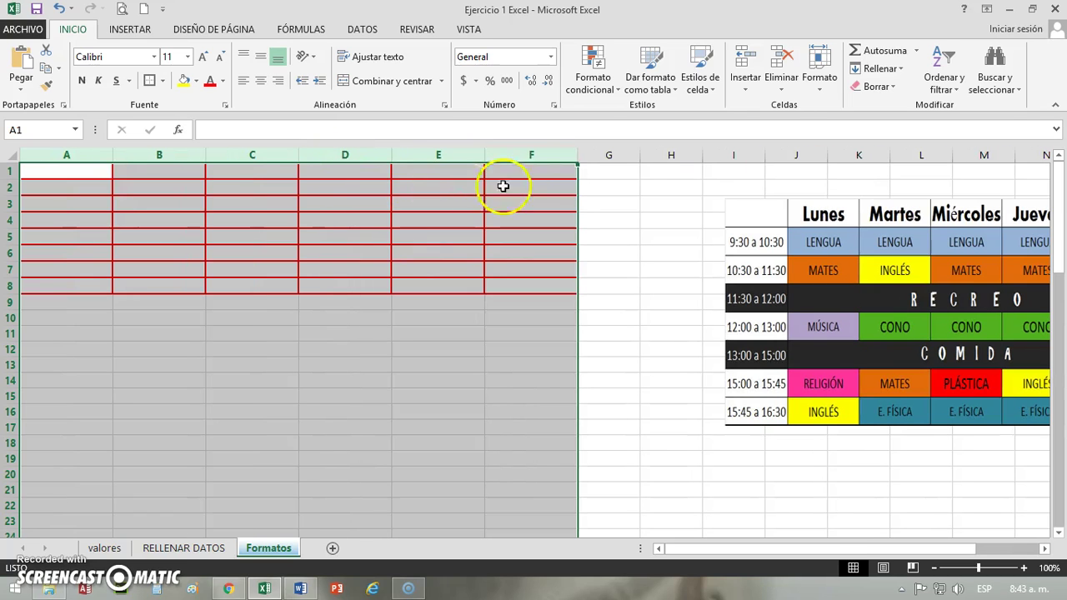
drag(484, 160, 456, 162)
click(187, 364)
Make rows 1 to 8 taller, to a height of 21.
drag(6, 175, 8, 287)
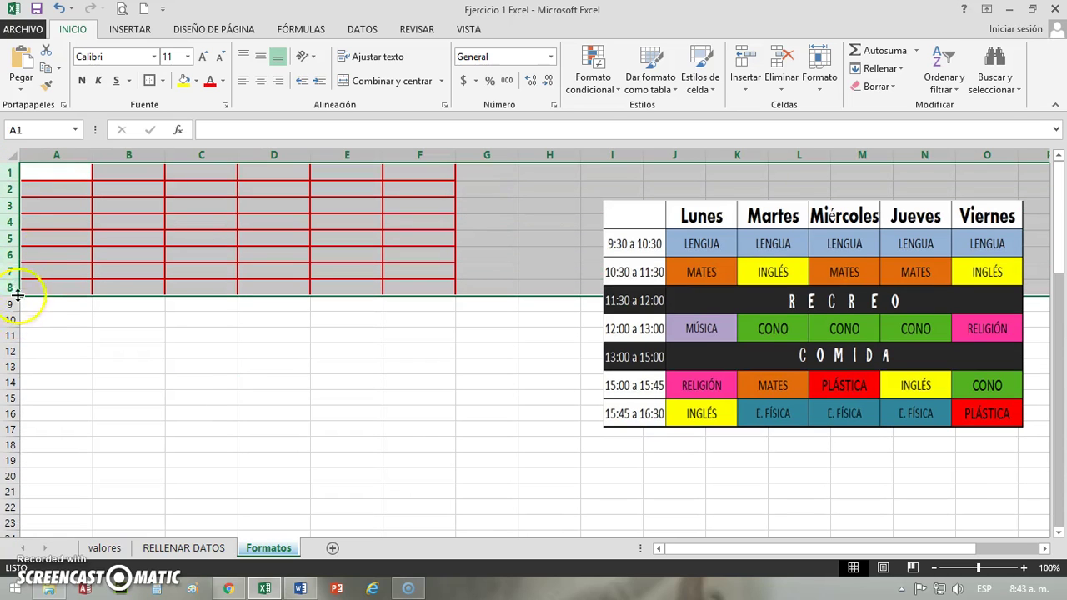
drag(12, 279, 12, 290)
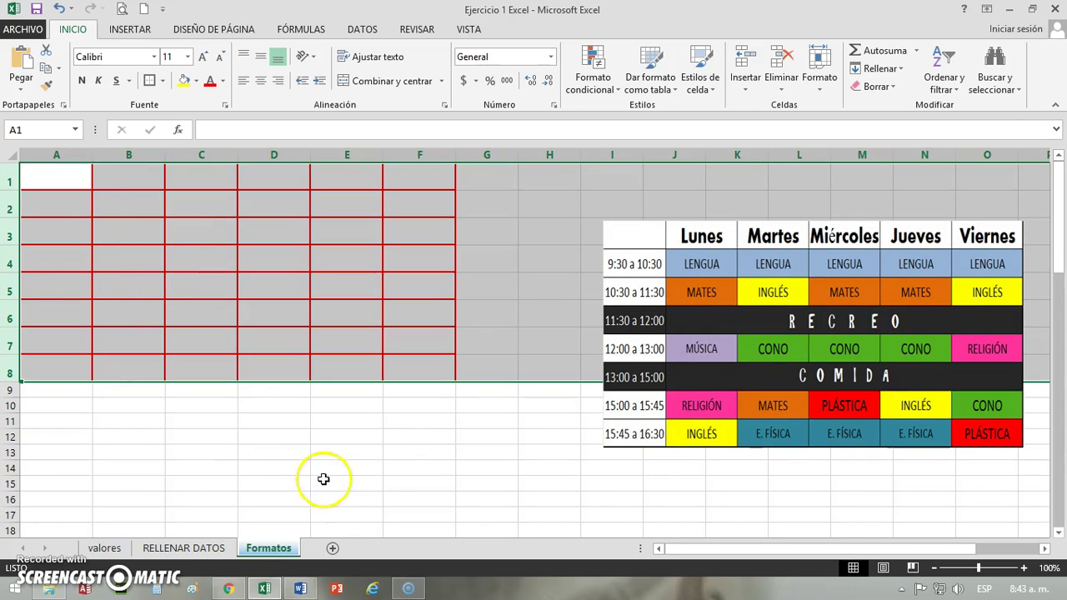
click(356, 424)
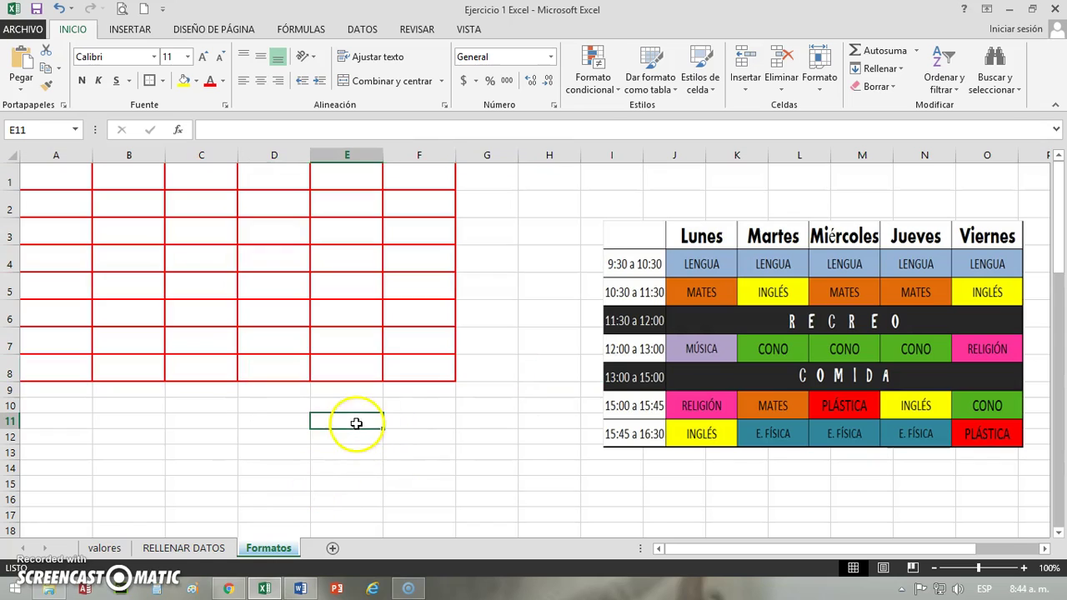
Check the cells along row 1 and select B1 for the day heading.
click(60, 178)
click(125, 176)
click(202, 176)
click(275, 177)
click(350, 177)
click(393, 182)
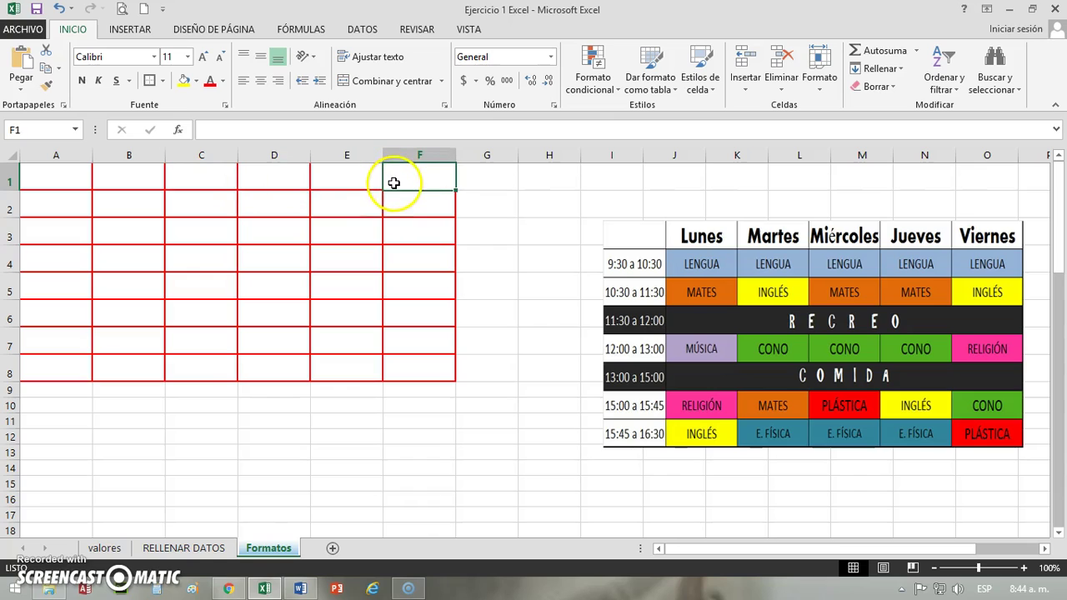
click(126, 180)
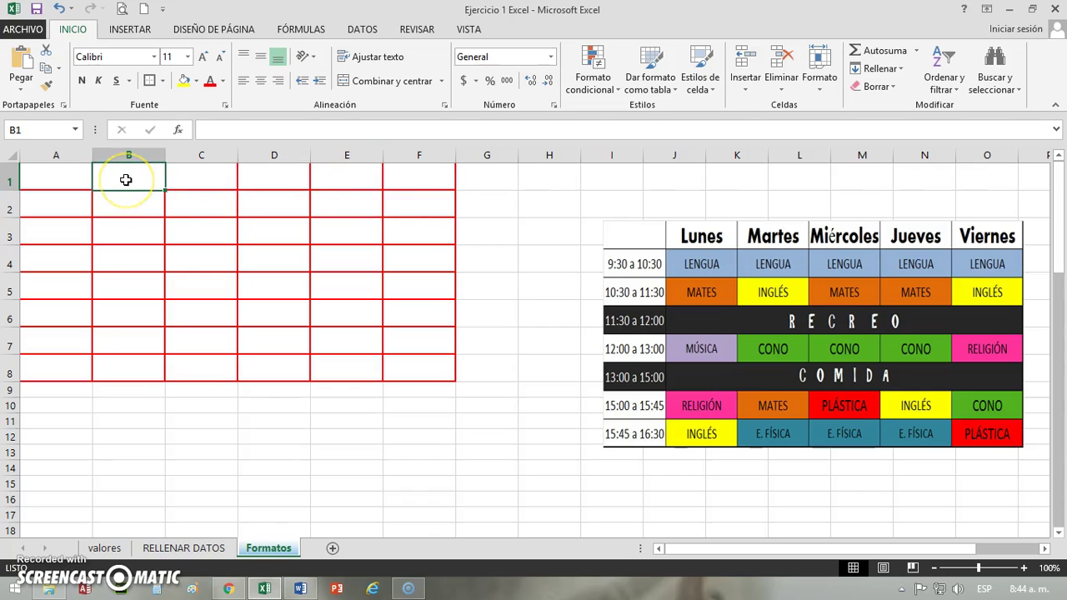
Enter LUNES in capital letters in cell B1.
key(Caps_Lock)
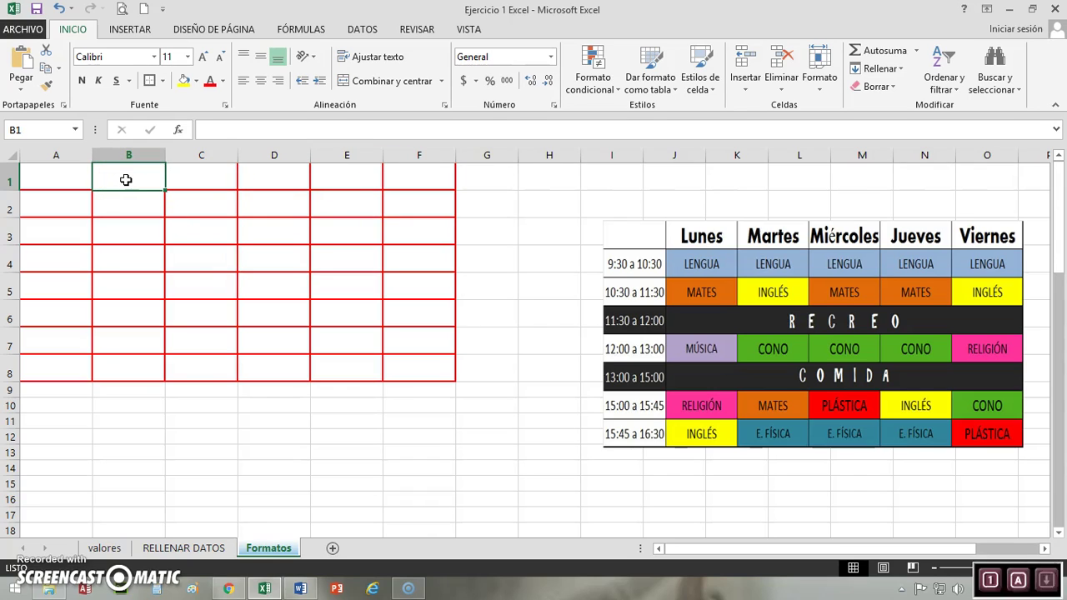
text(LUNES)
key(Return)
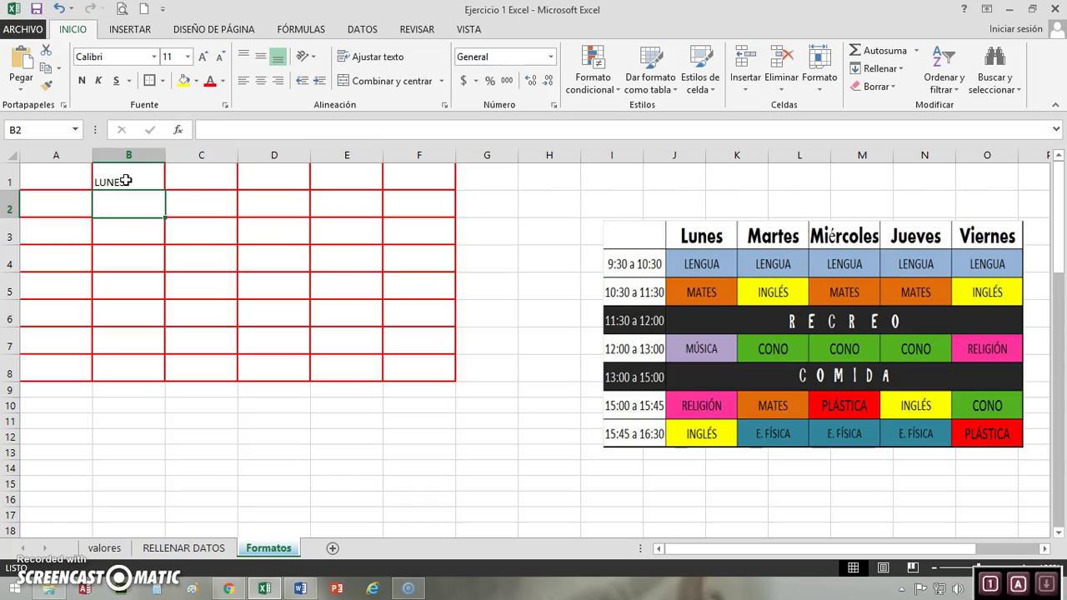
click(126, 180)
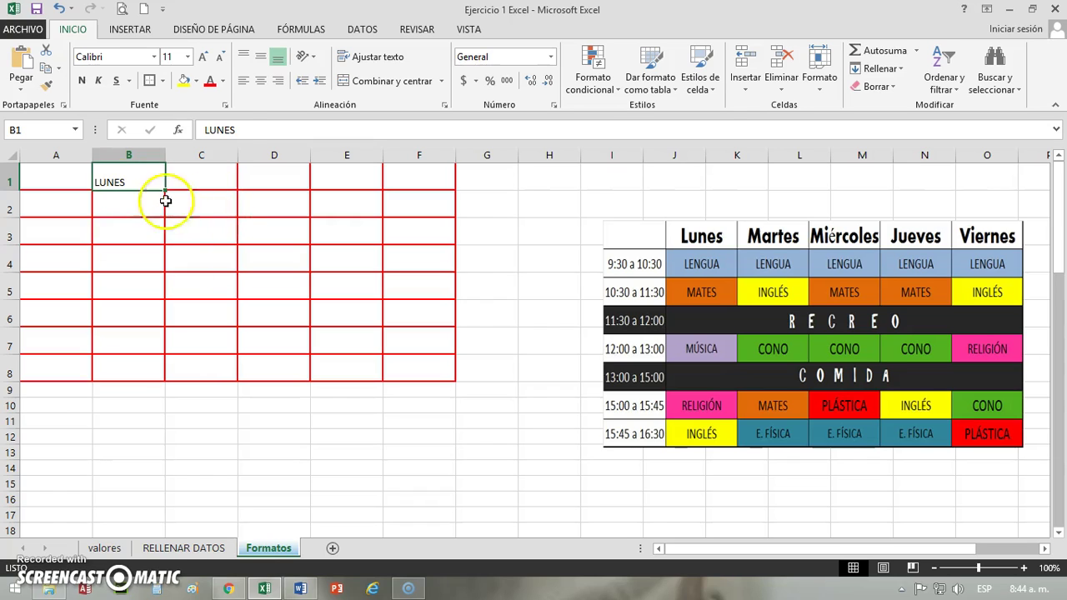
Format LUNES as bold, middle-aligned Aharoni at a larger font size.
click(261, 58)
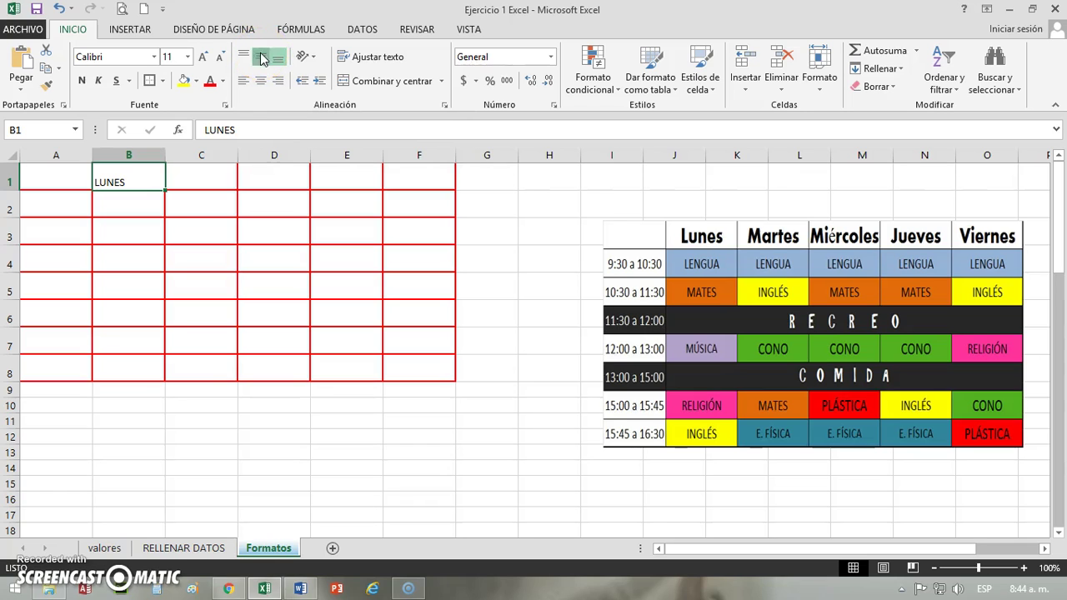
click(82, 80)
click(155, 58)
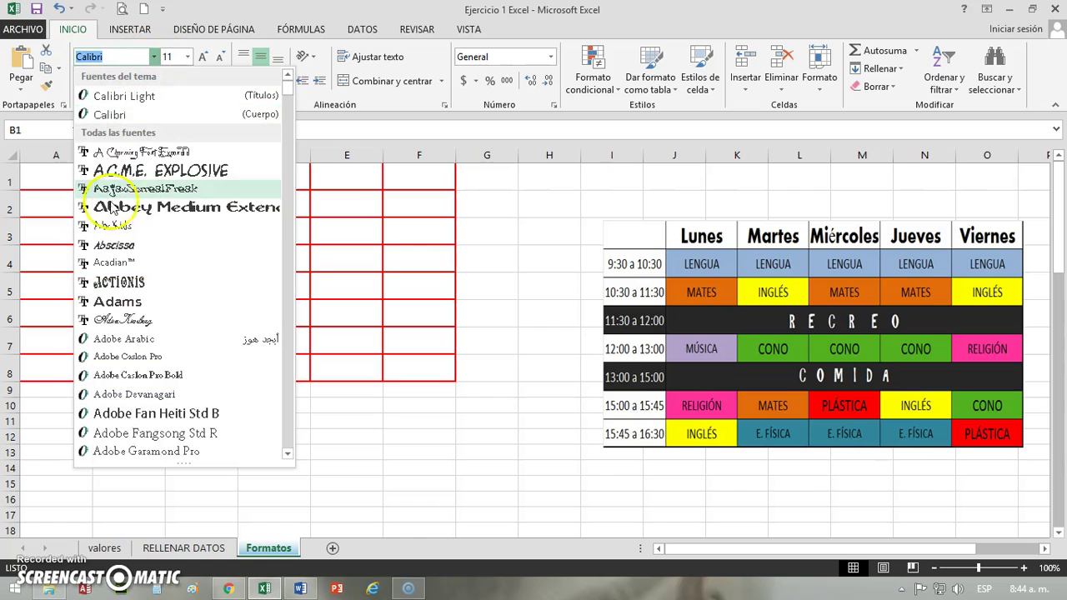
drag(287, 93, 286, 107)
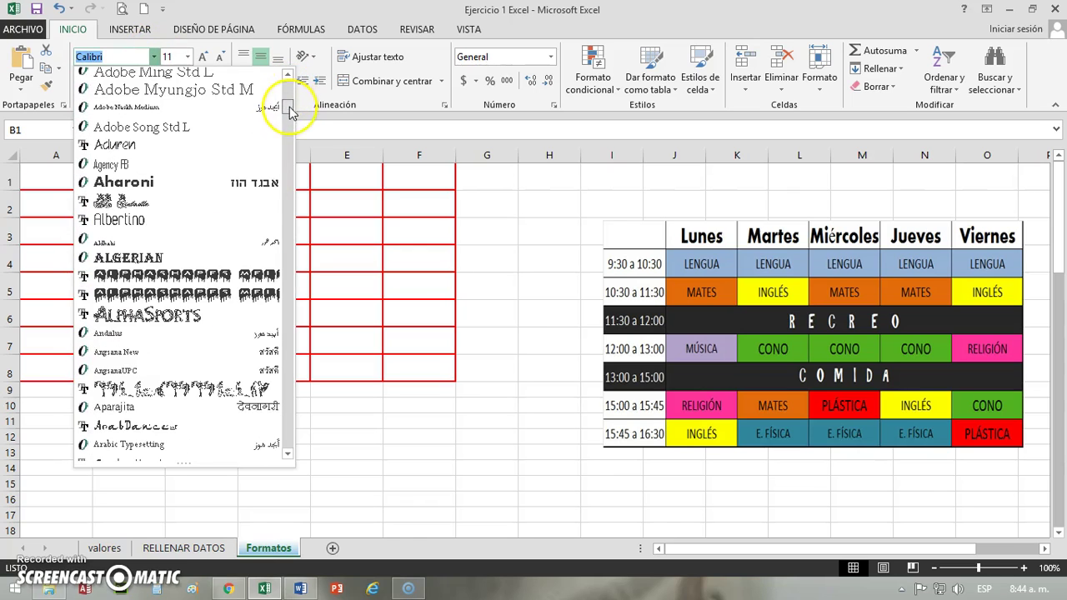
click(161, 191)
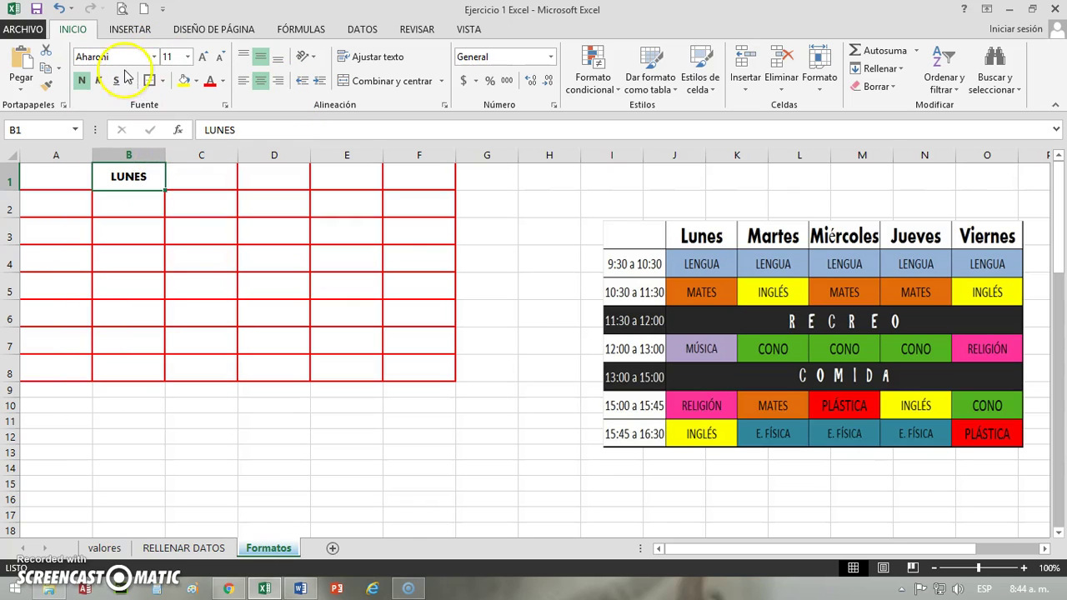
click(188, 59)
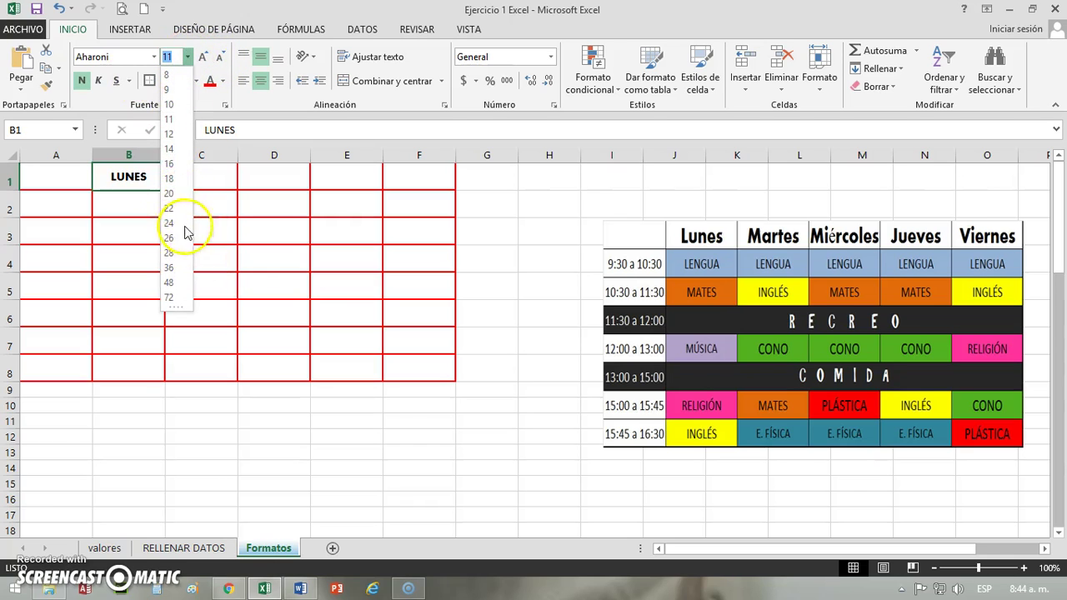
click(169, 193)
click(209, 230)
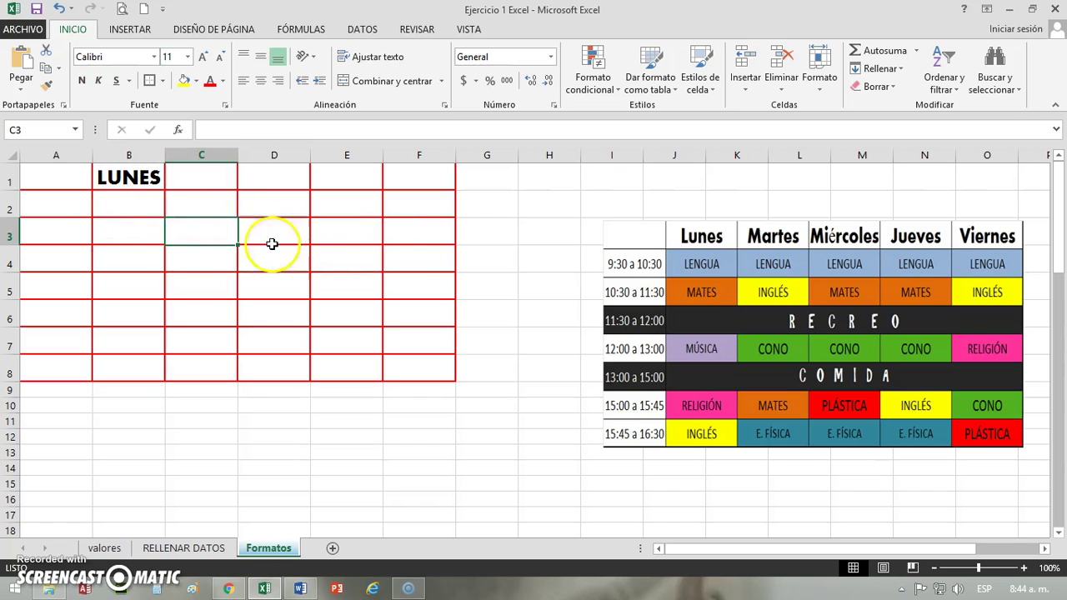
Fill cell B2 light blue and cell C2 red.
click(121, 201)
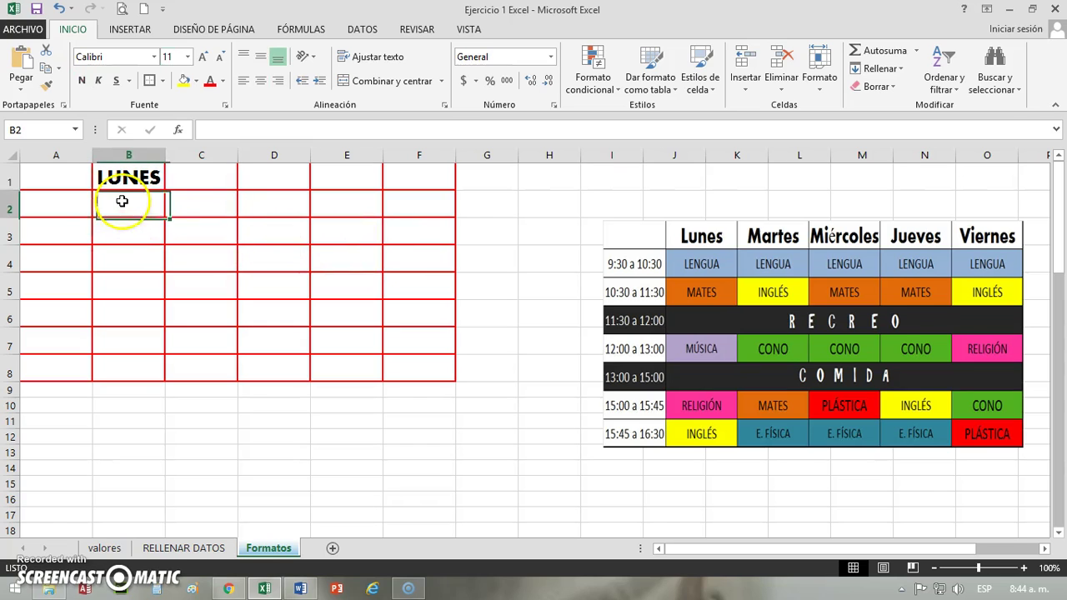
click(197, 81)
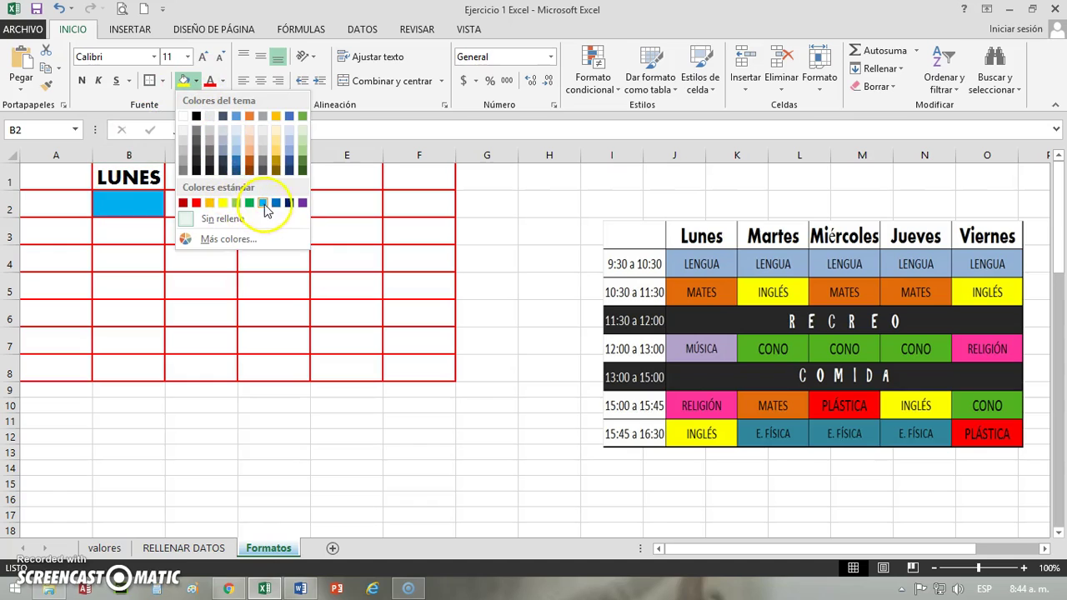
click(261, 203)
click(200, 206)
click(197, 81)
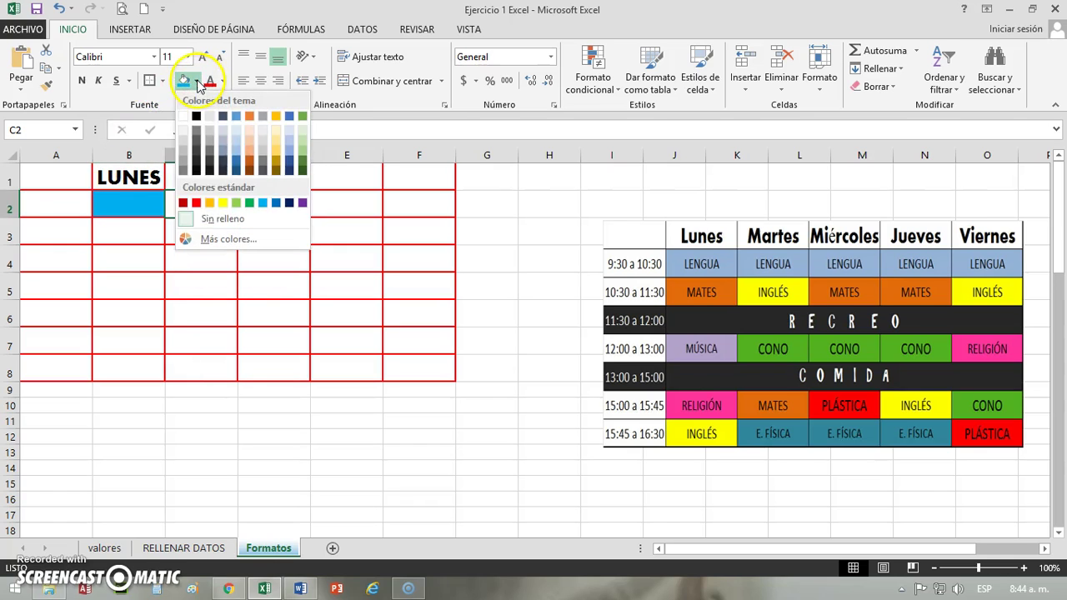
click(192, 203)
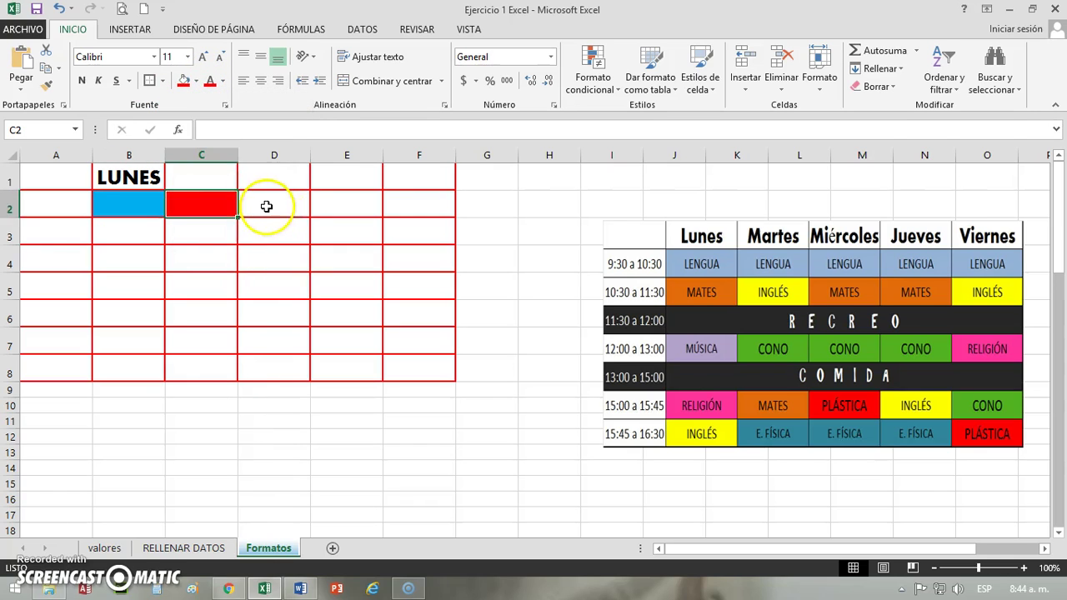
Fill cells B3 to F3 light orange.
click(275, 207)
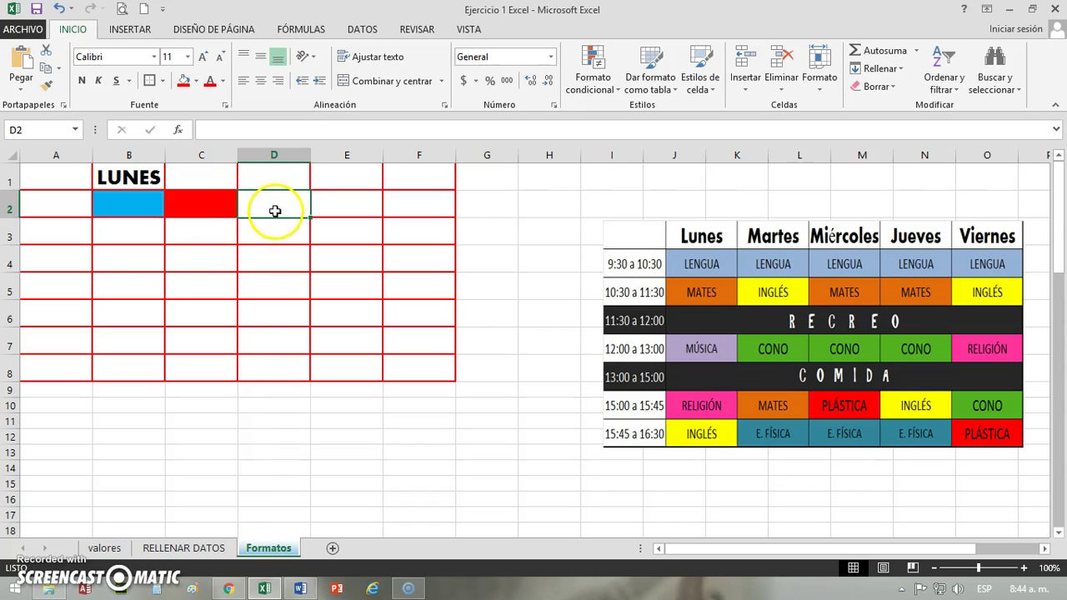
drag(129, 232, 409, 237)
click(198, 81)
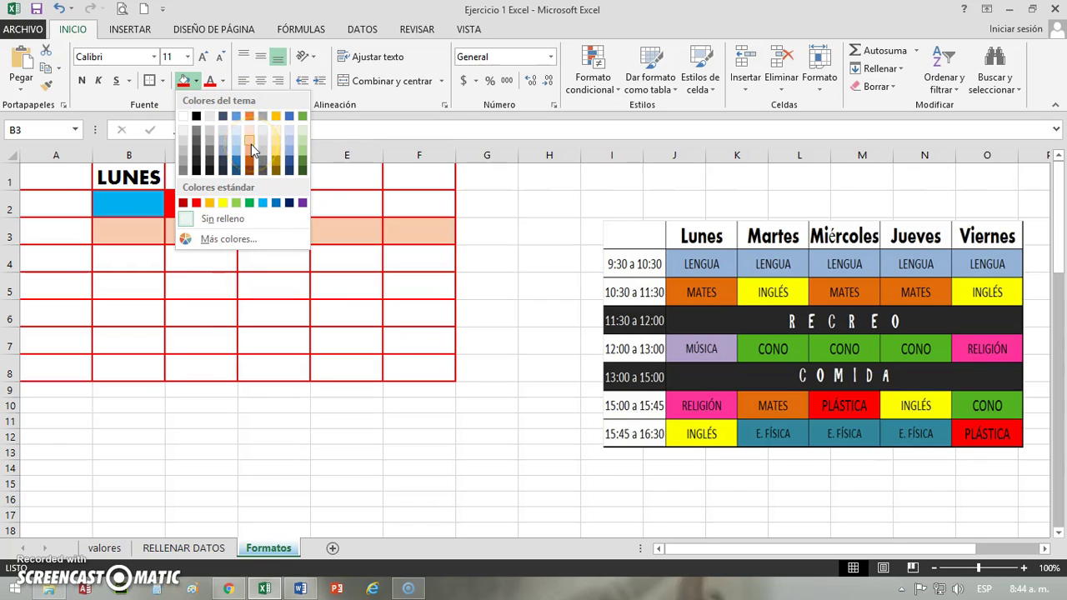
click(253, 150)
Try repositioning the timetable picture, then cancel the move.
click(707, 326)
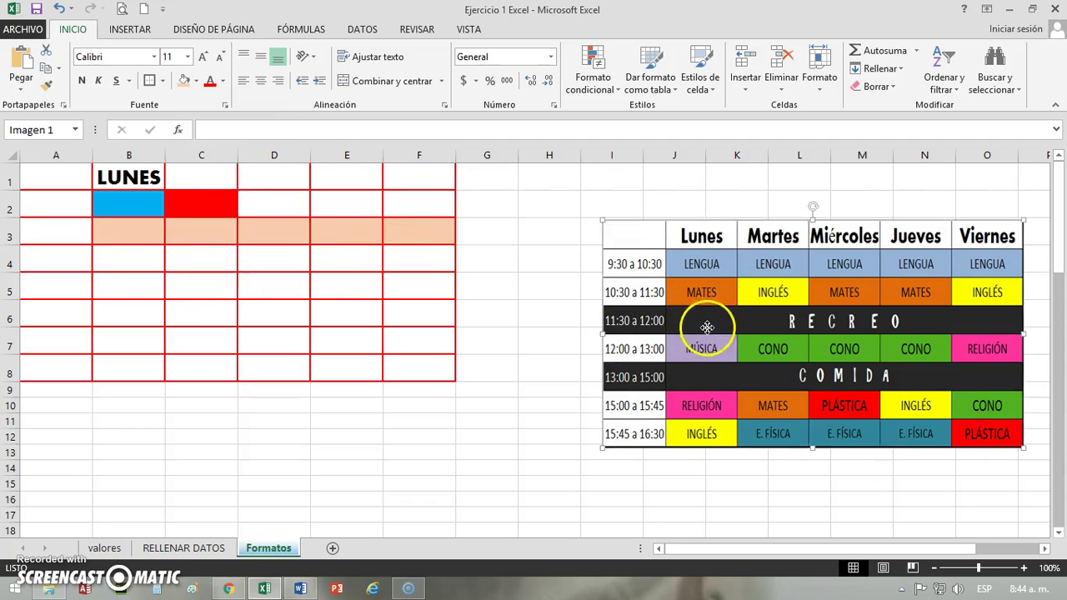
drag(707, 327, 621, 280)
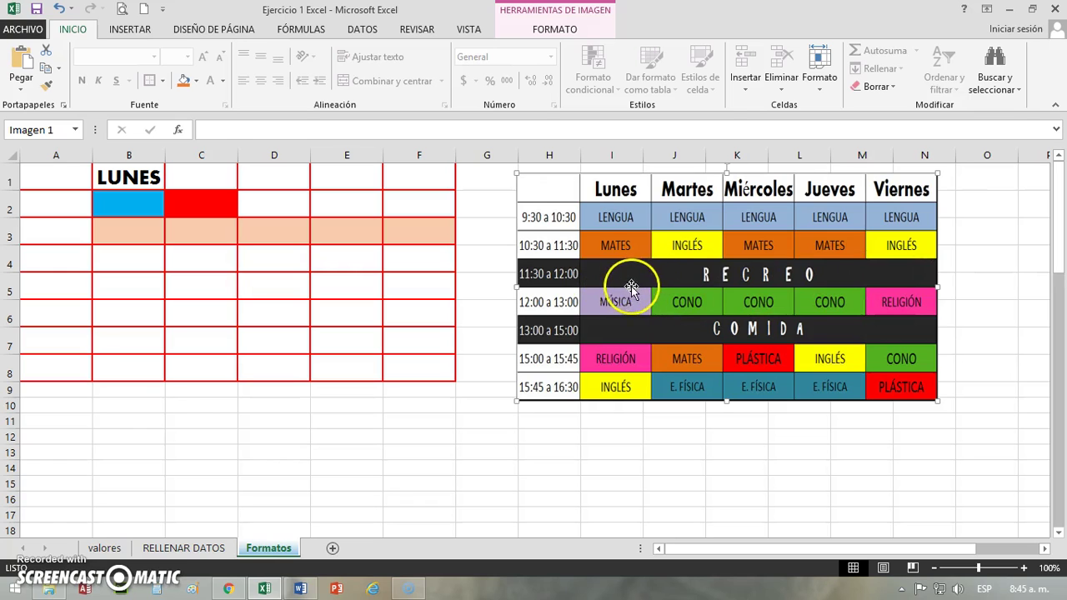
drag(614, 276, 656, 275)
key(Escape)
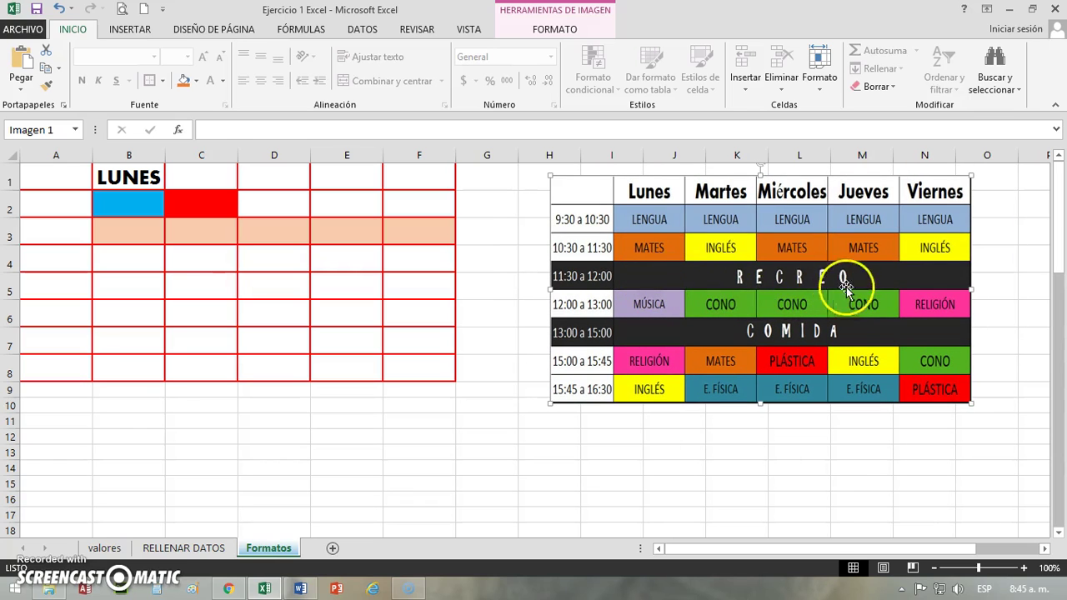
Deselect the picture and step down cells B1 to B4 of the grid.
click(279, 254)
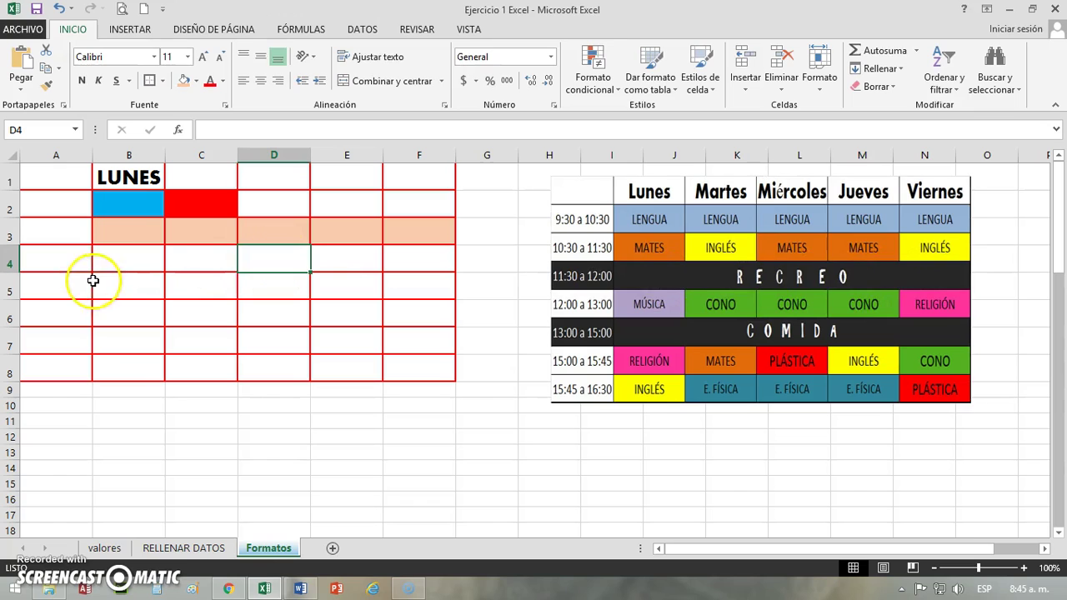
click(119, 182)
click(125, 207)
click(125, 233)
click(120, 262)
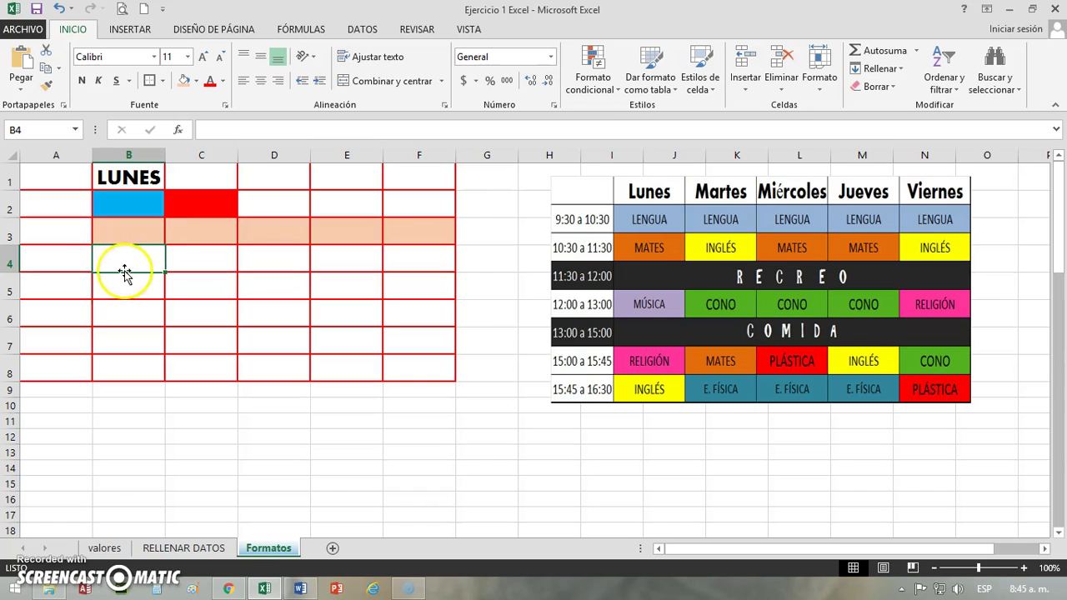
click(60, 260)
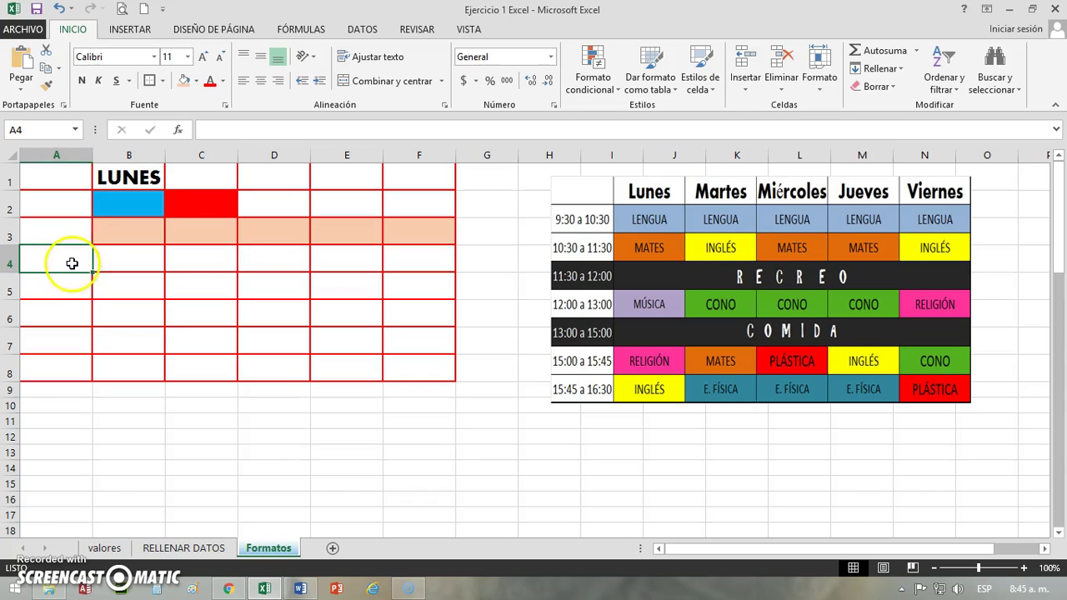
Merge and centre B4:F4 and give it a thick outline border.
drag(118, 262, 420, 254)
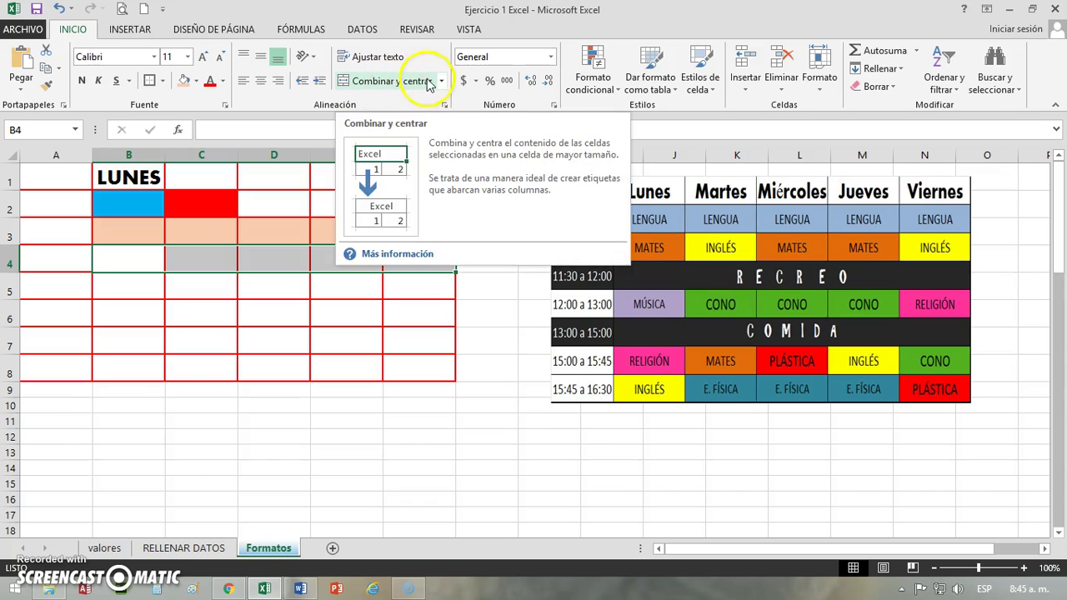
click(367, 81)
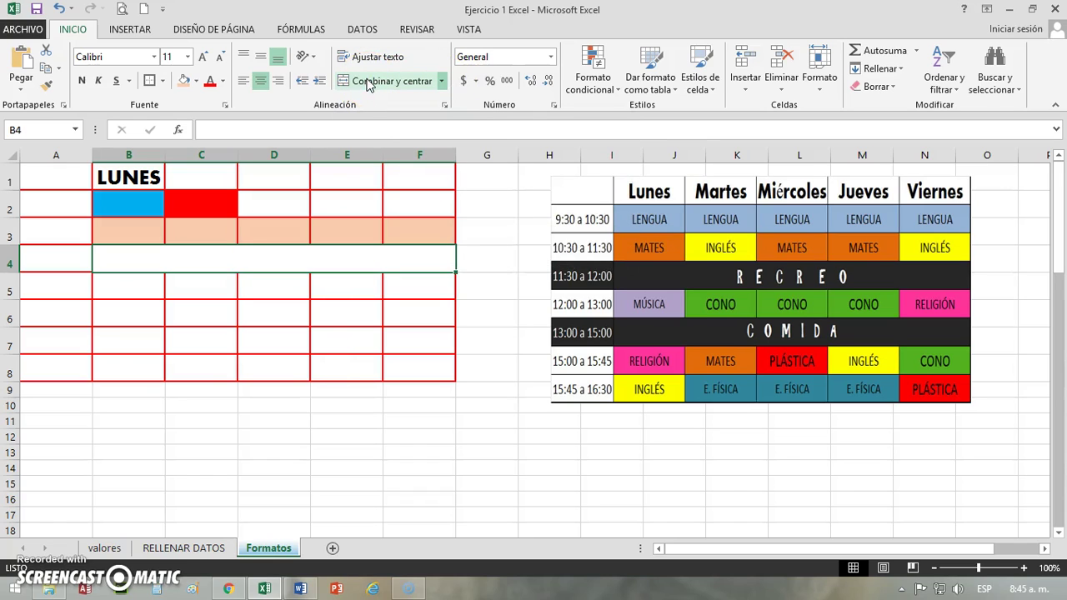
click(164, 80)
click(154, 251)
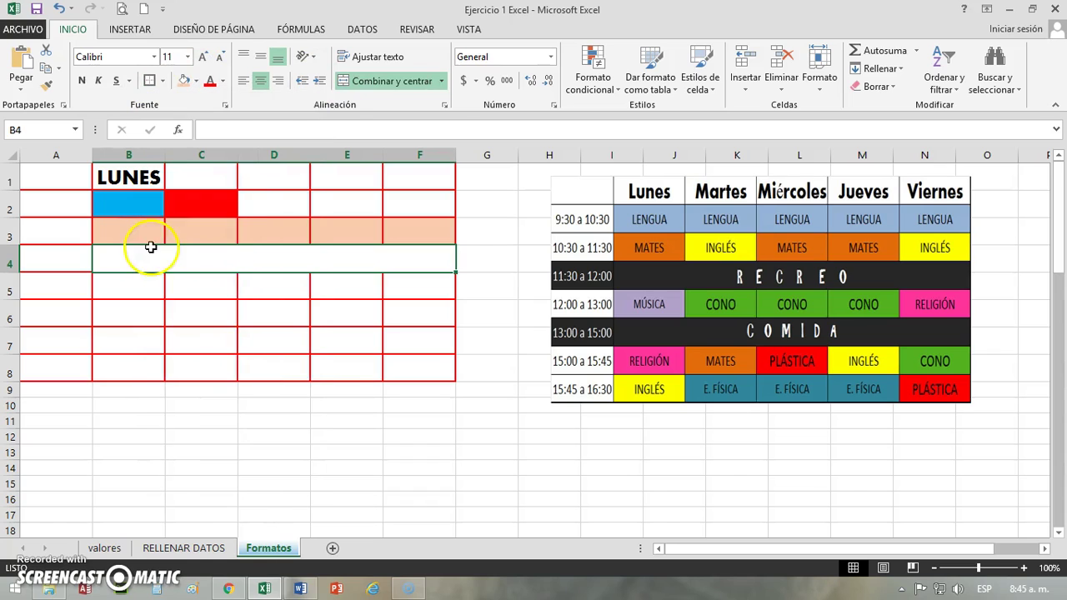
click(205, 310)
Draw a blue outline border around the merged B4:F4 cell.
click(192, 265)
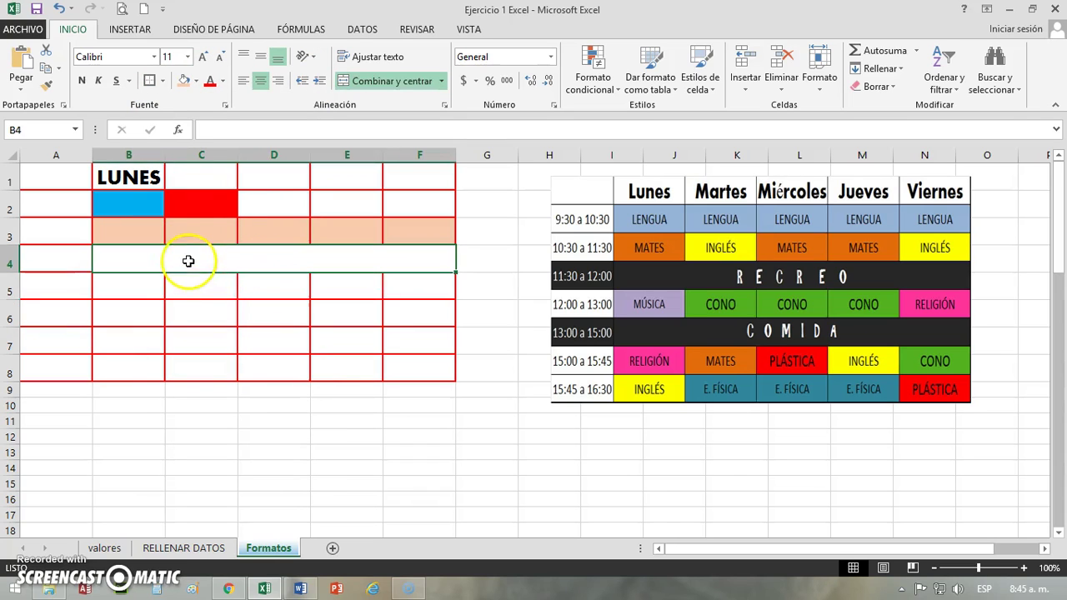
click(163, 81)
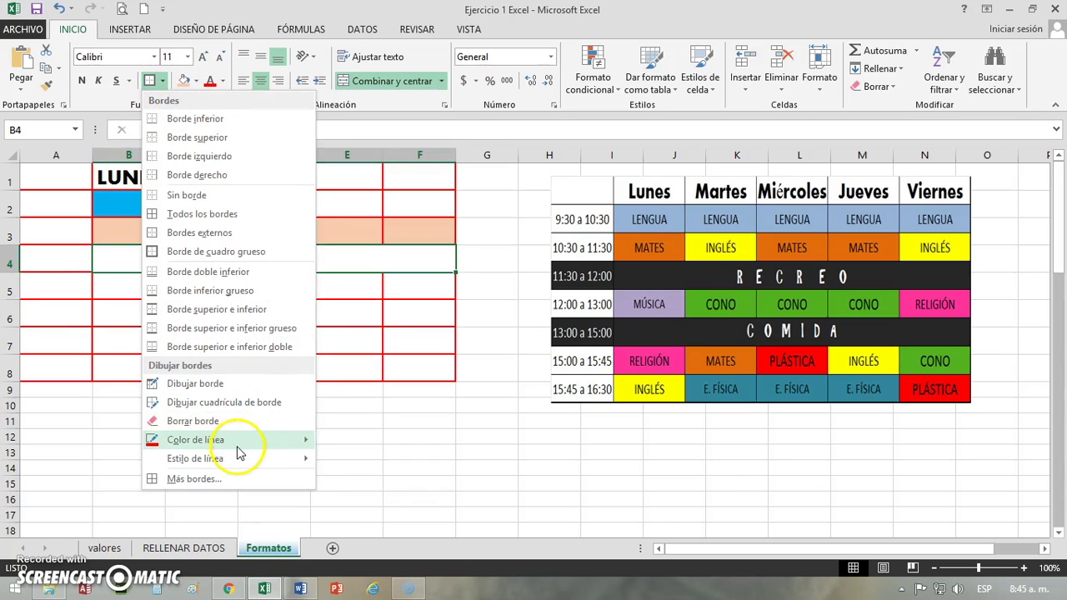
mouse_move(250, 440)
click(416, 545)
click(238, 286)
drag(97, 242, 442, 261)
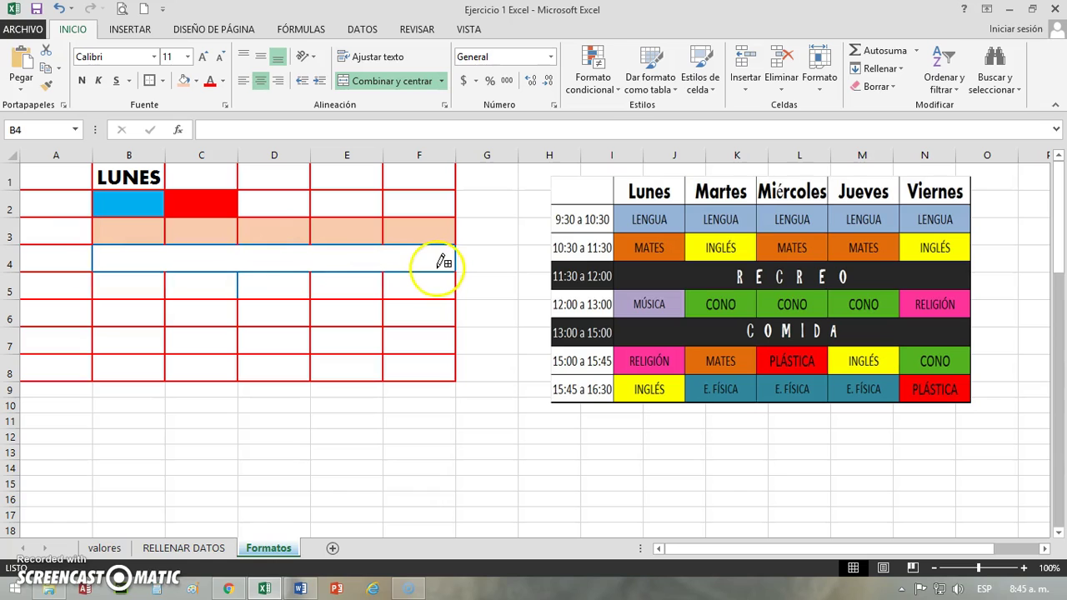
key(Escape)
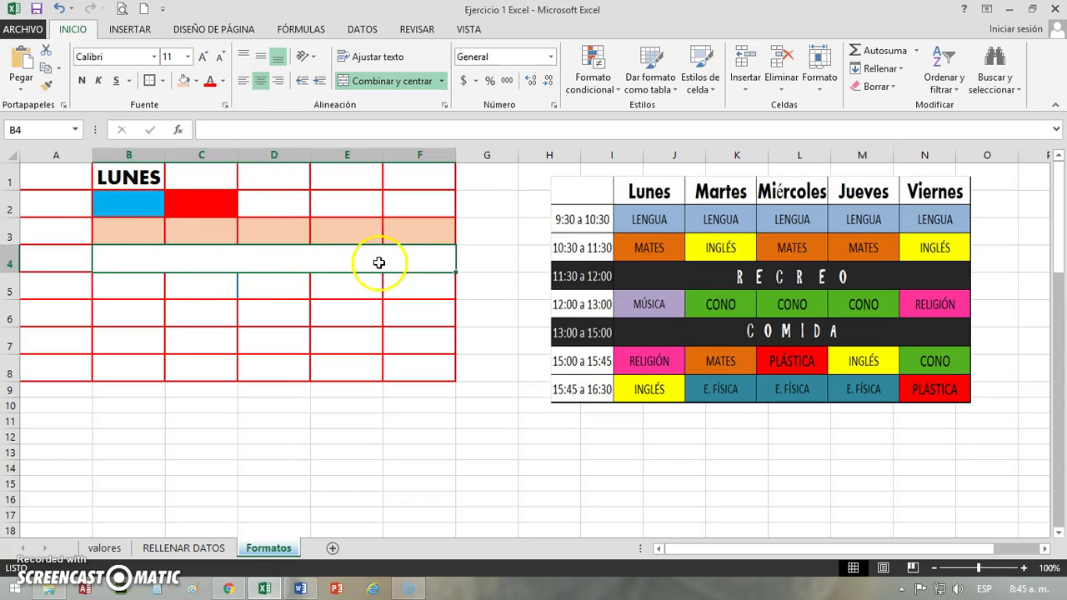
click(202, 286)
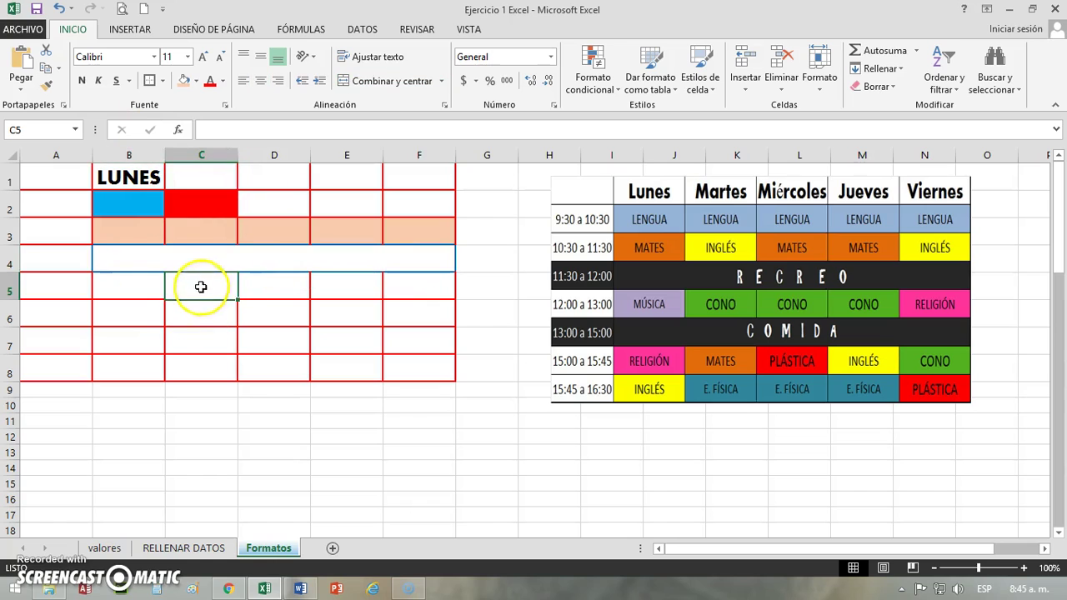
click(125, 256)
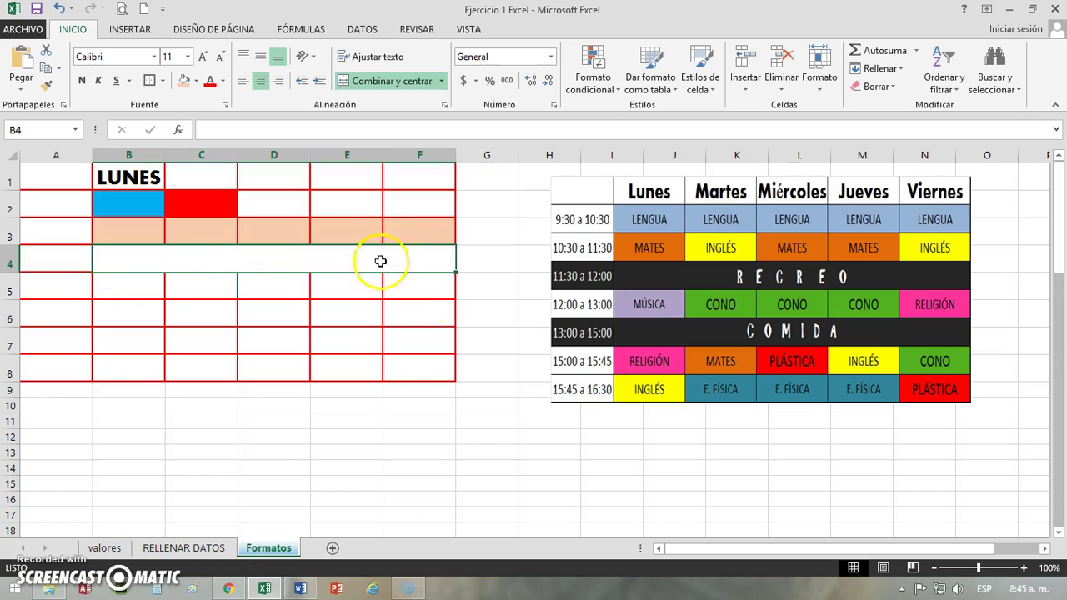
Unmerge B4:F4 and check its separate cells.
click(374, 82)
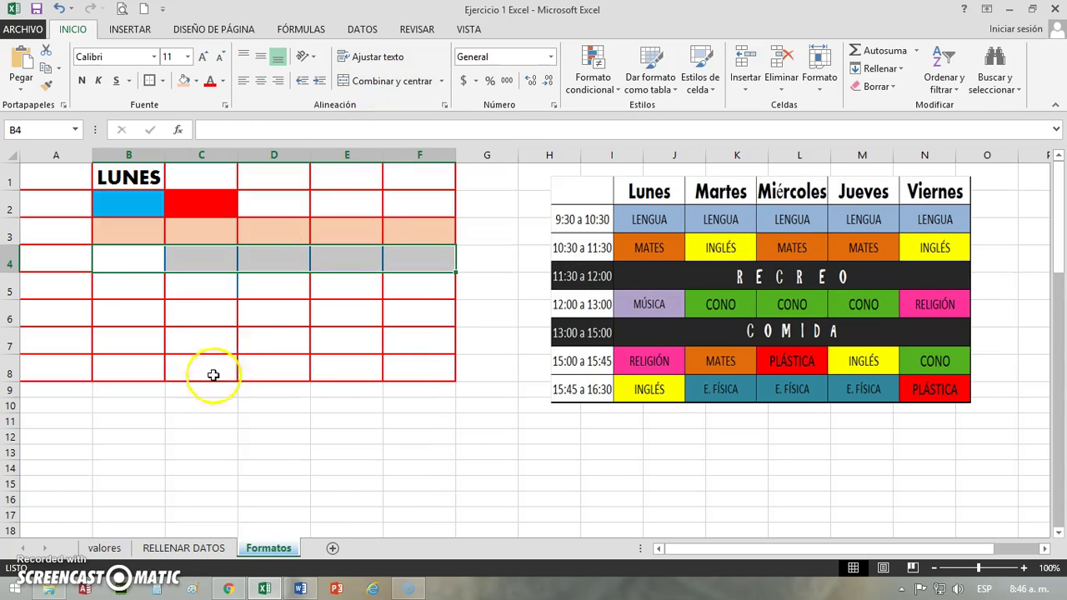
click(213, 290)
click(145, 264)
click(280, 254)
click(375, 255)
click(416, 285)
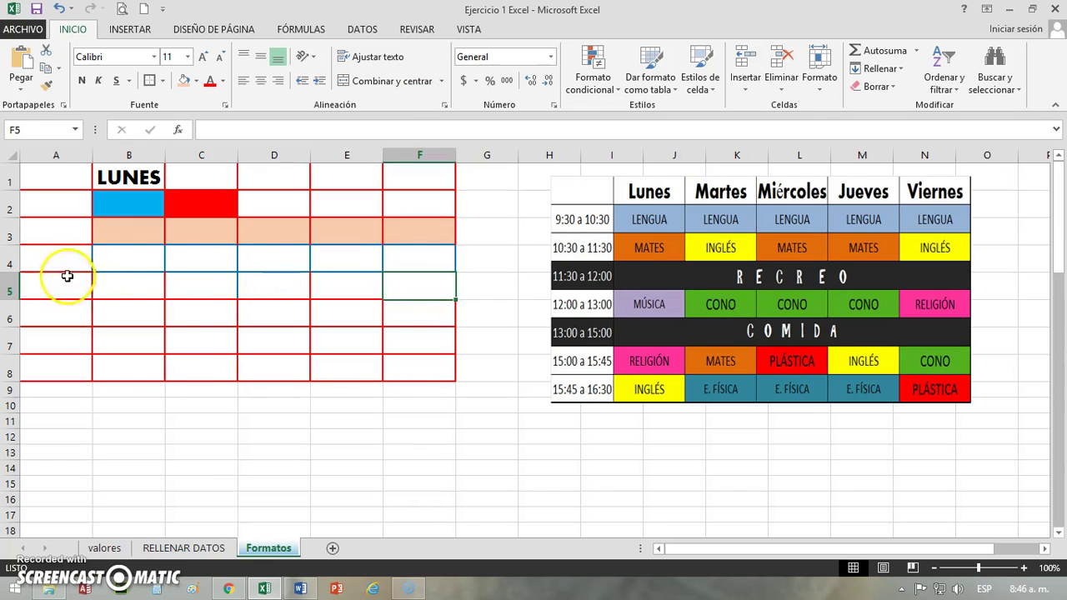
Merge B4 through F4 back into one centred cell.
click(118, 259)
drag(118, 259, 421, 263)
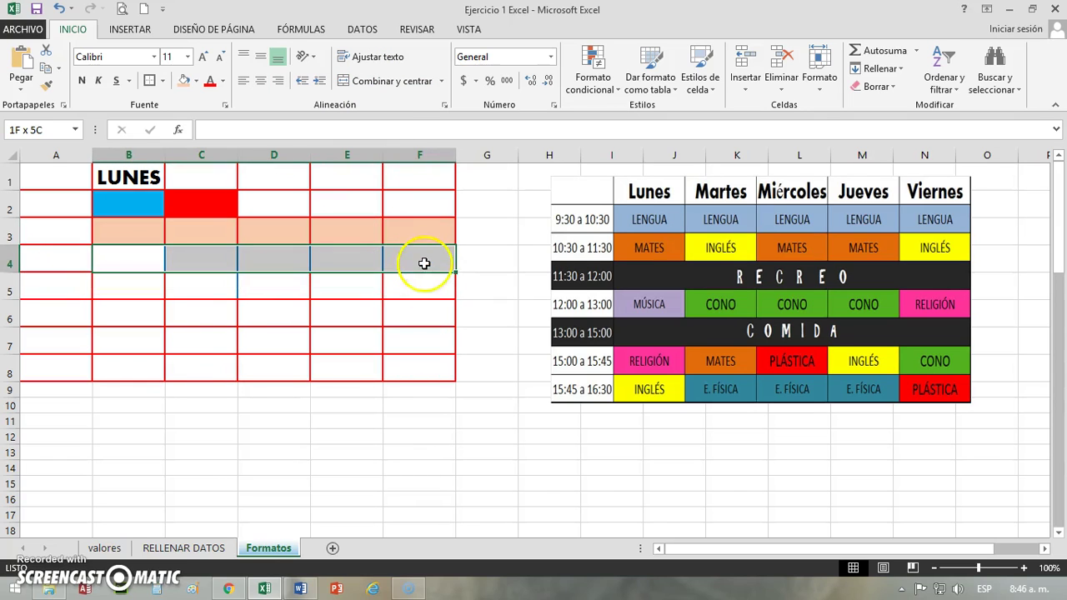
click(386, 84)
click(226, 317)
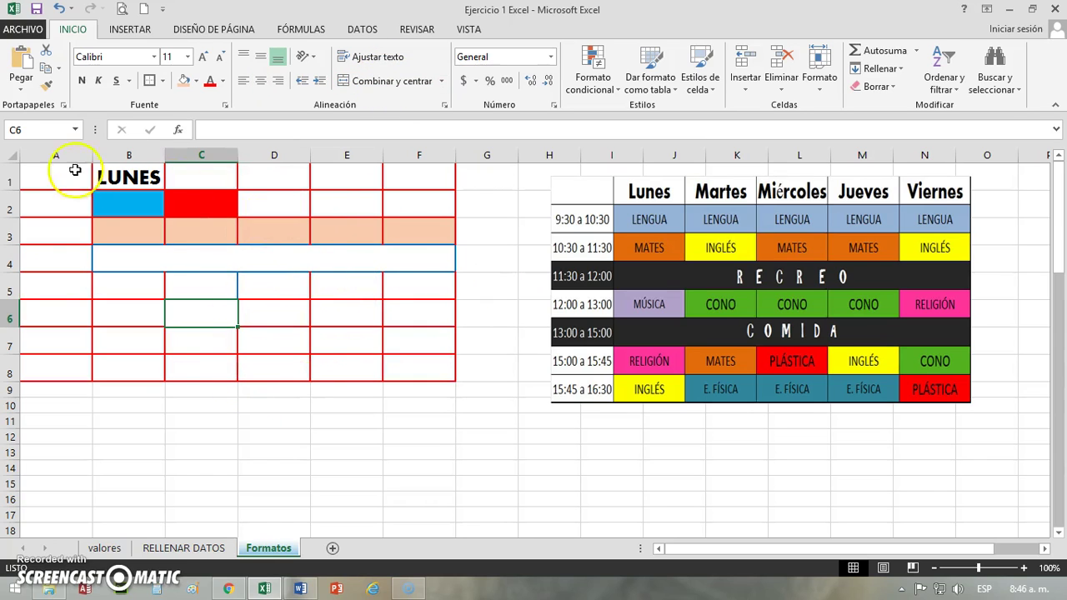
Check cells across the grid and select A1:F7.
click(50, 258)
click(50, 295)
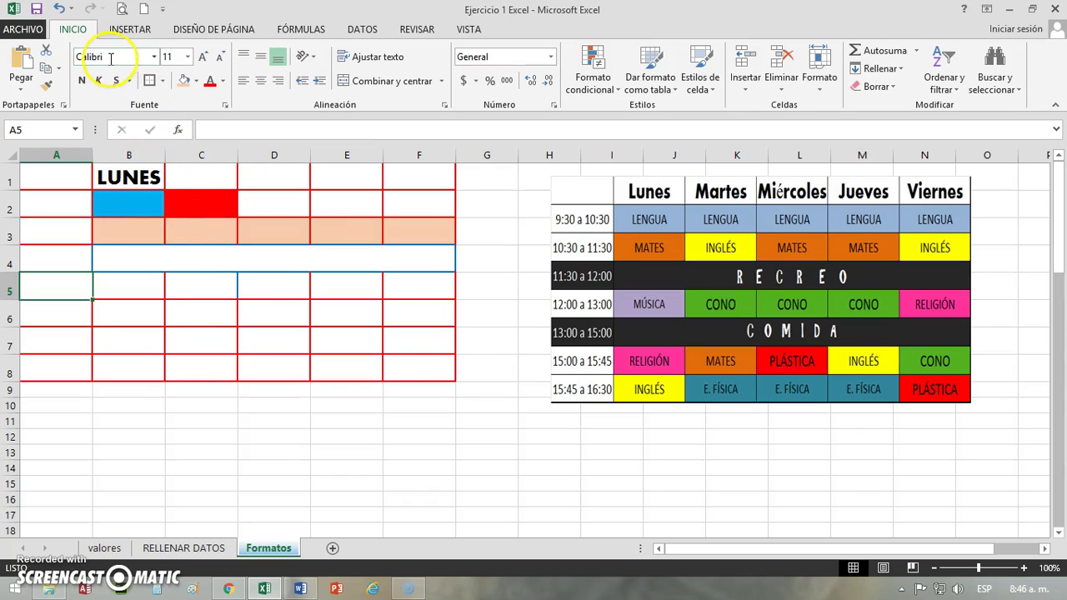
click(221, 284)
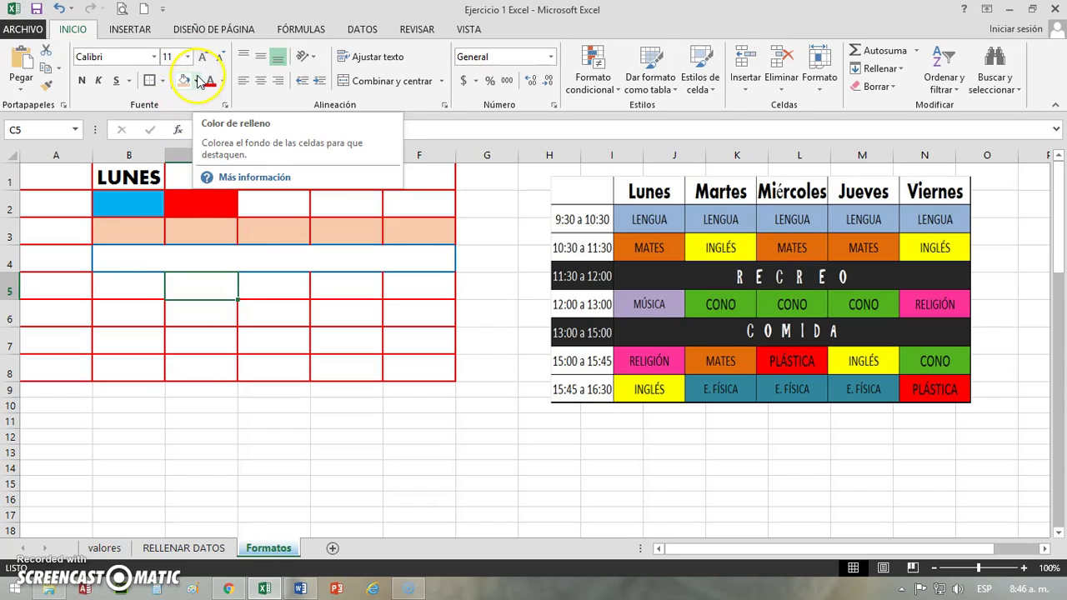
click(267, 257)
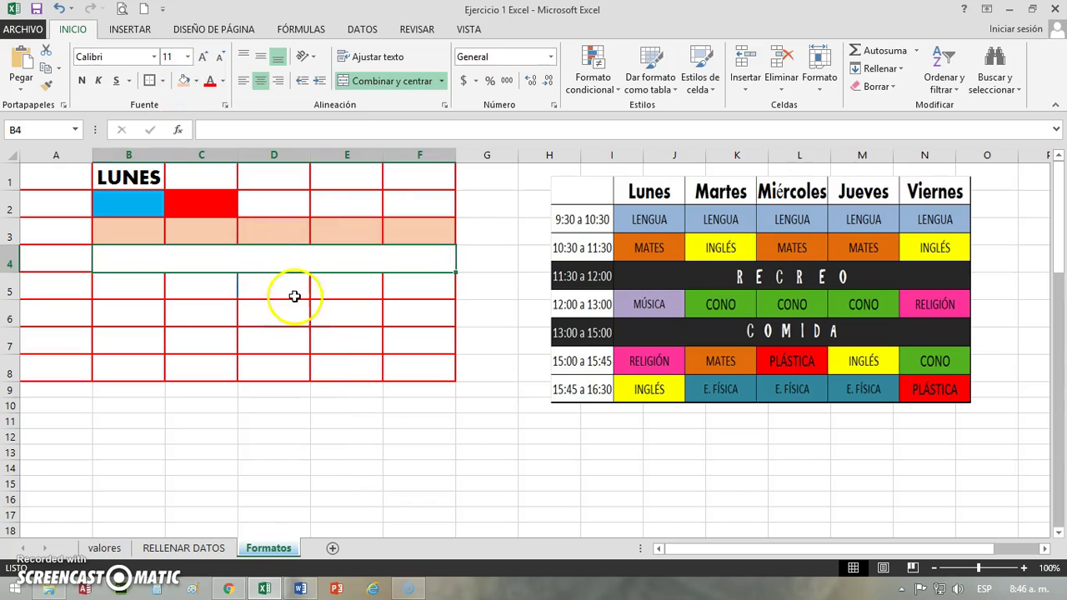
click(284, 292)
click(277, 315)
click(276, 340)
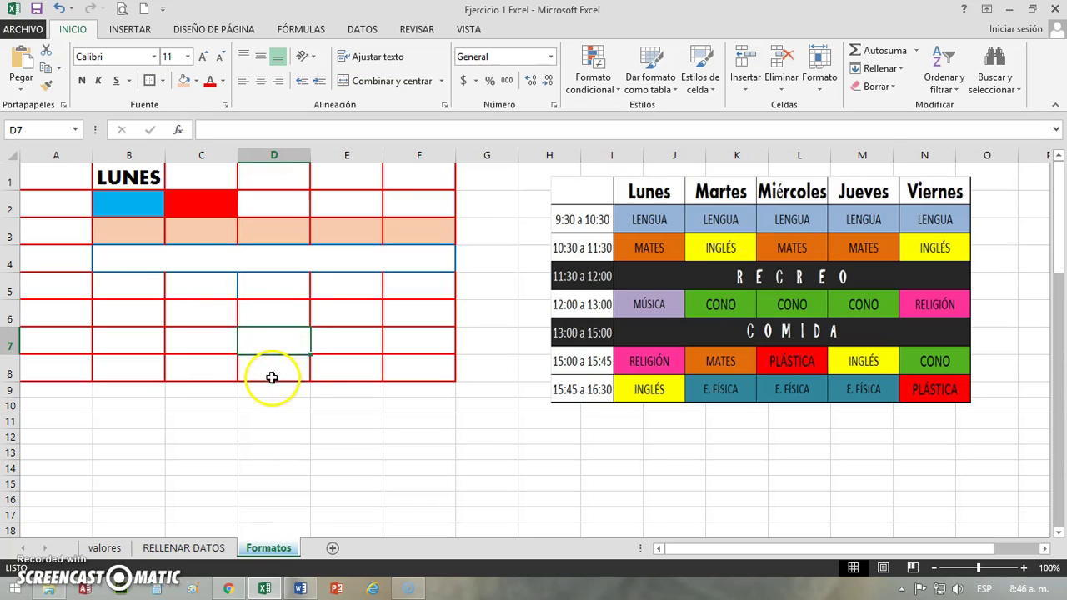
click(272, 378)
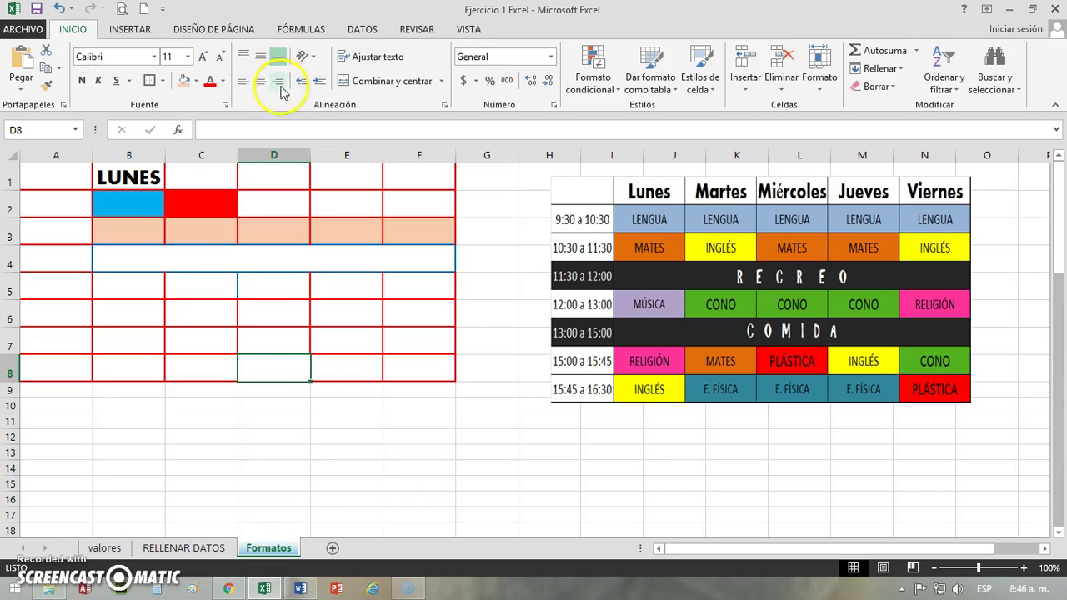
click(198, 240)
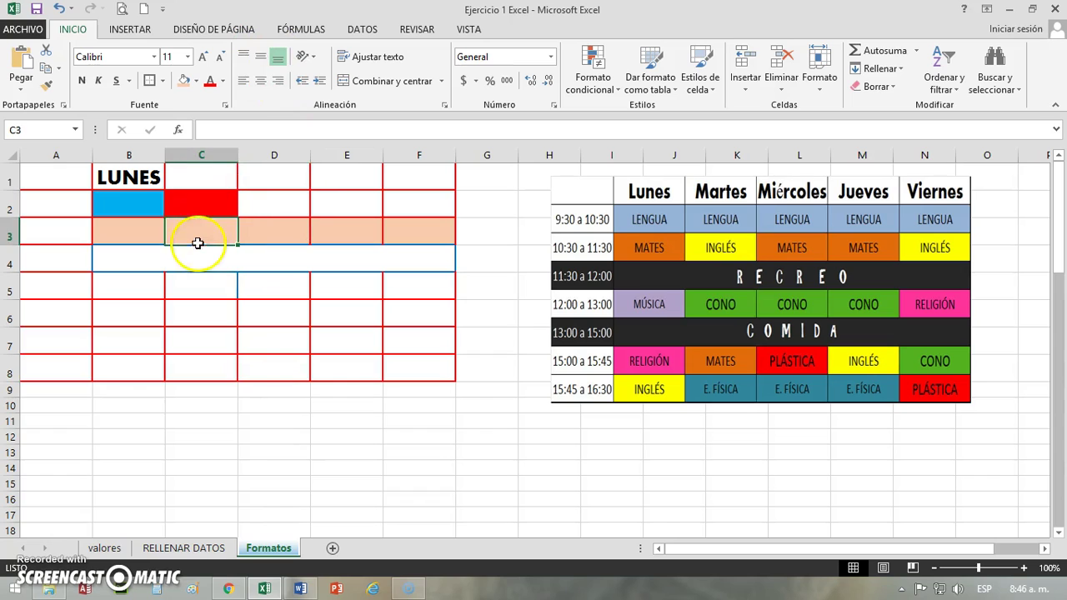
mouse_move(58, 178)
mouse_down()
mouse_move(380, 354)
mouse_move(381, 367)
mouse_up()
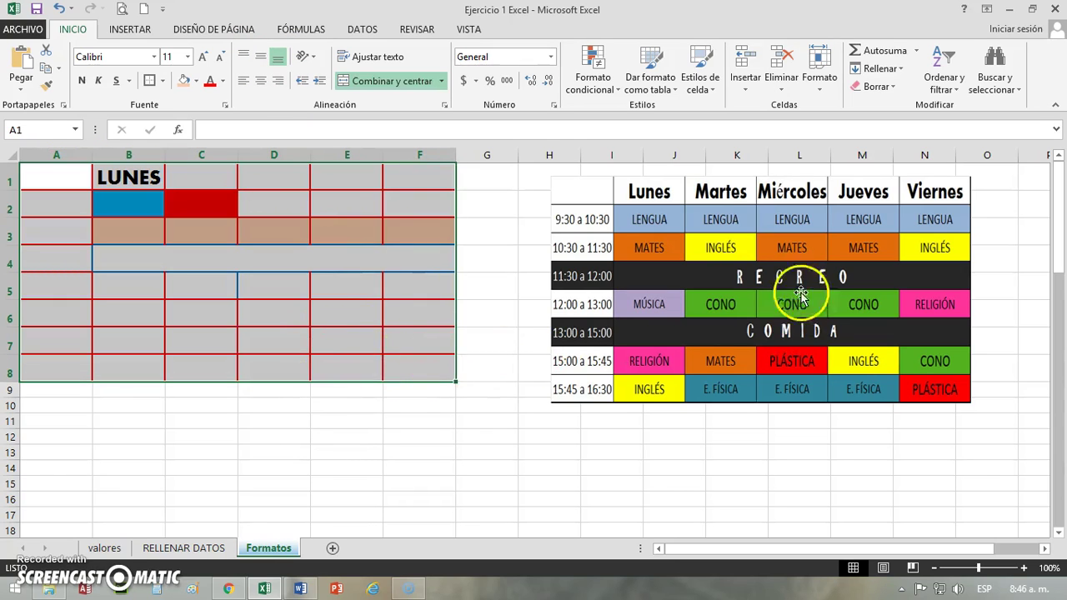
Nudge the timetable image slightly right and down, then review the A1:F8 grid.
drag(789, 279, 807, 300)
drag(758, 267, 767, 259)
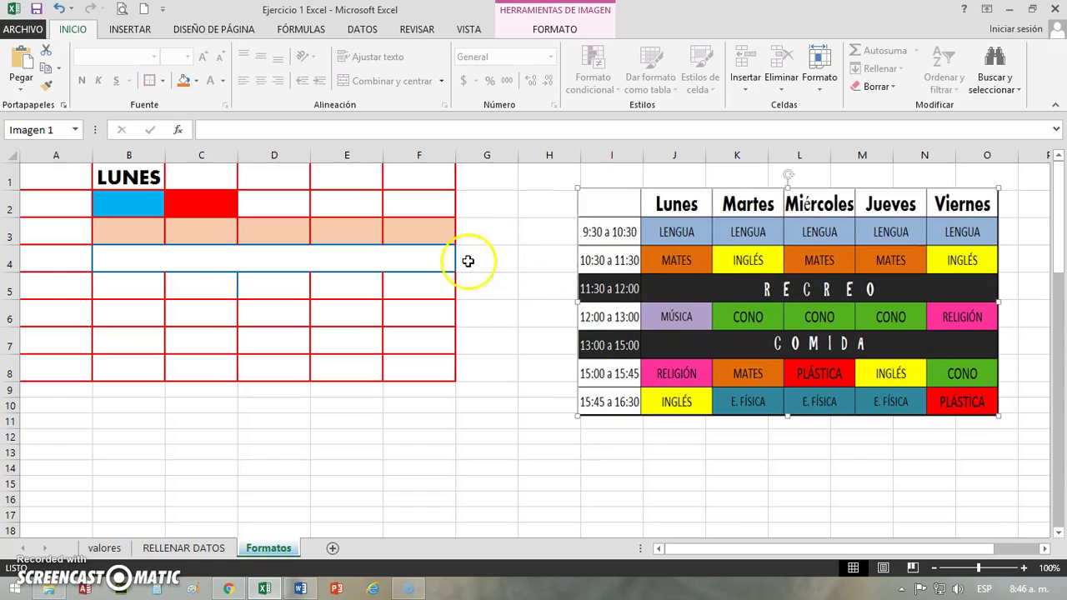
click(367, 204)
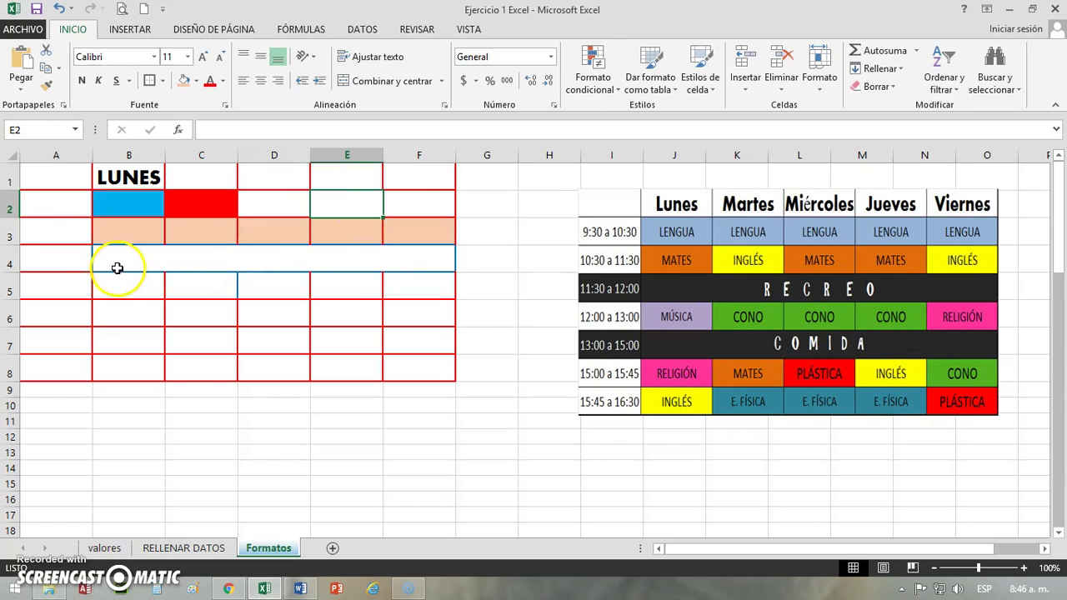
click(435, 370)
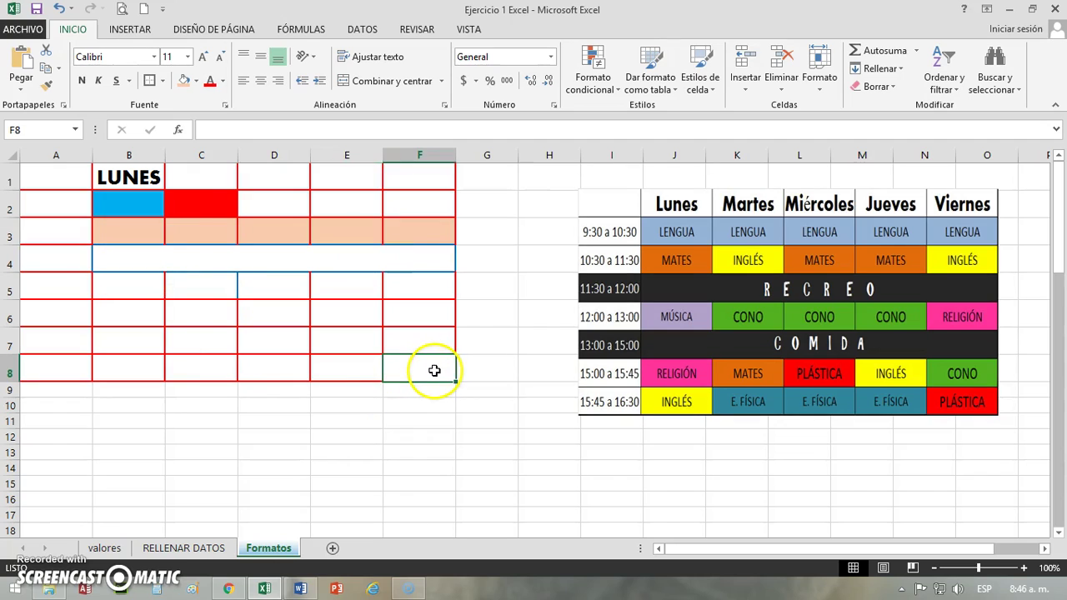
drag(434, 371, 28, 171)
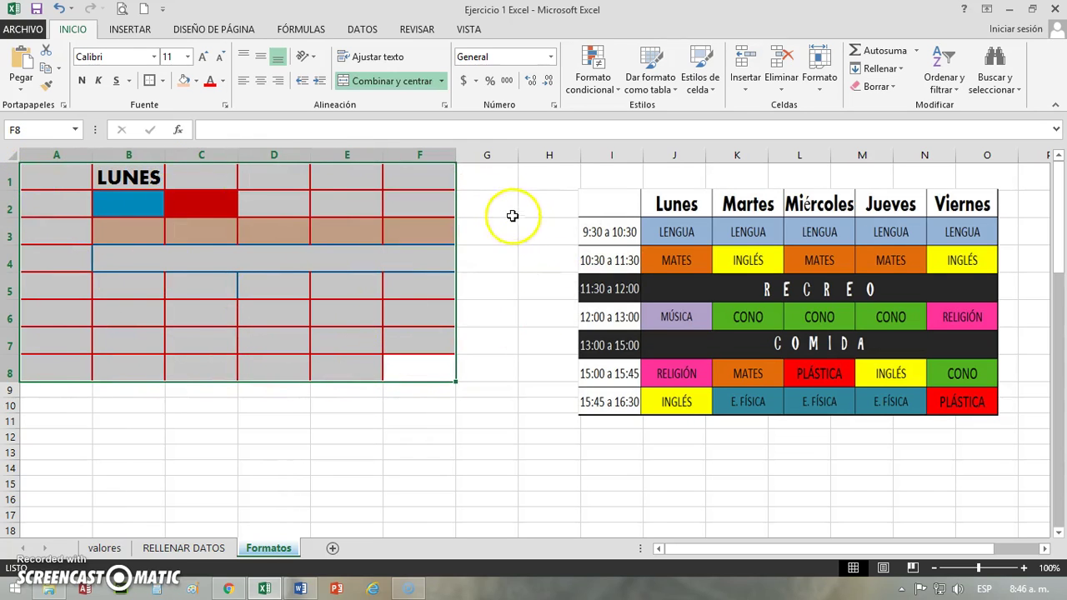
click(511, 216)
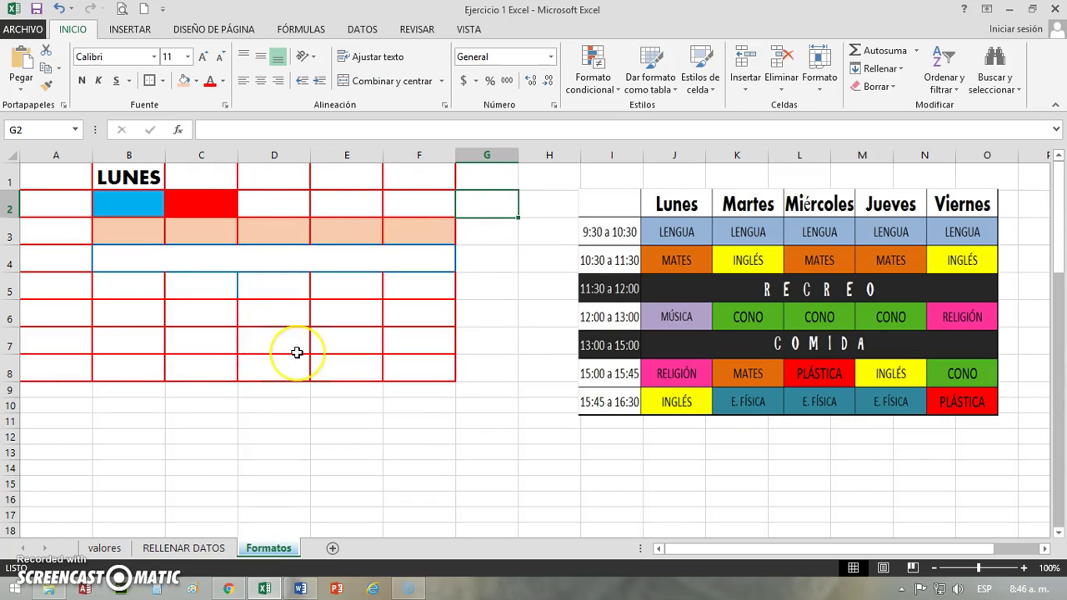